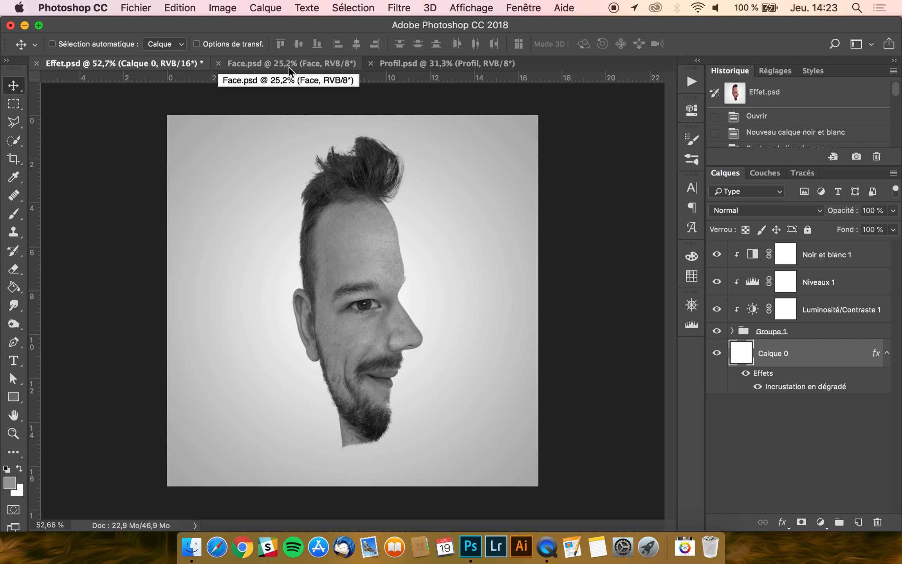
- Examine the finished Effet.psd composite and the Face.psd and Profil.psd source photos it is built from
click(306, 65)
click(447, 64)
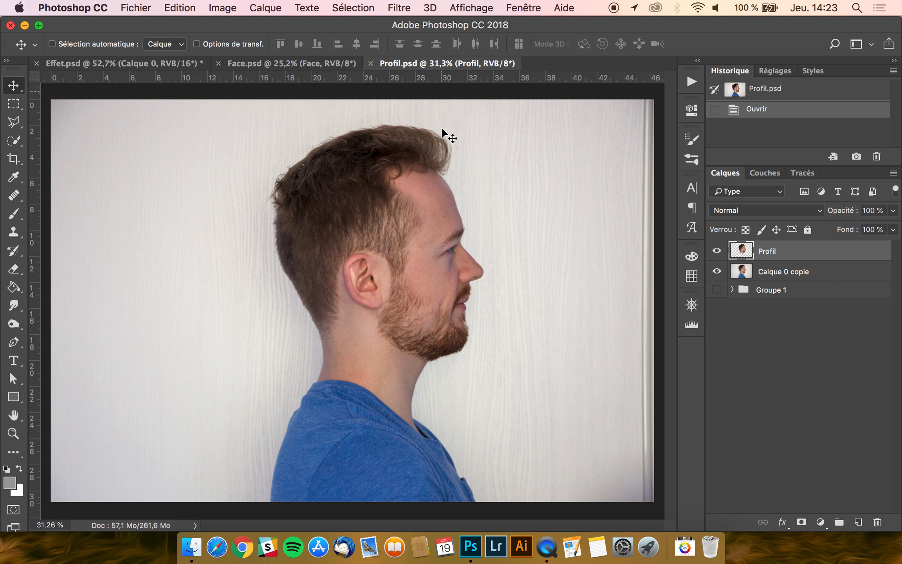
key(super+minus)
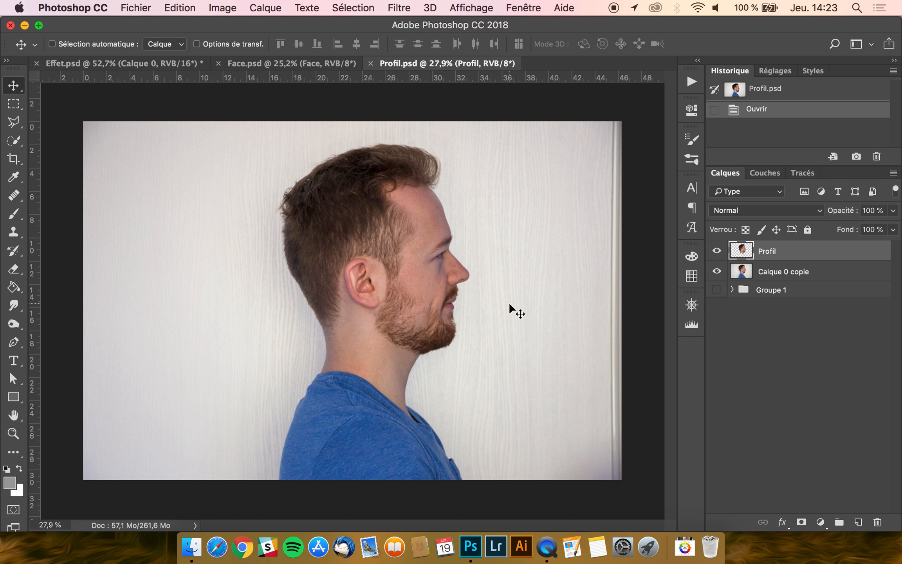
click(291, 65)
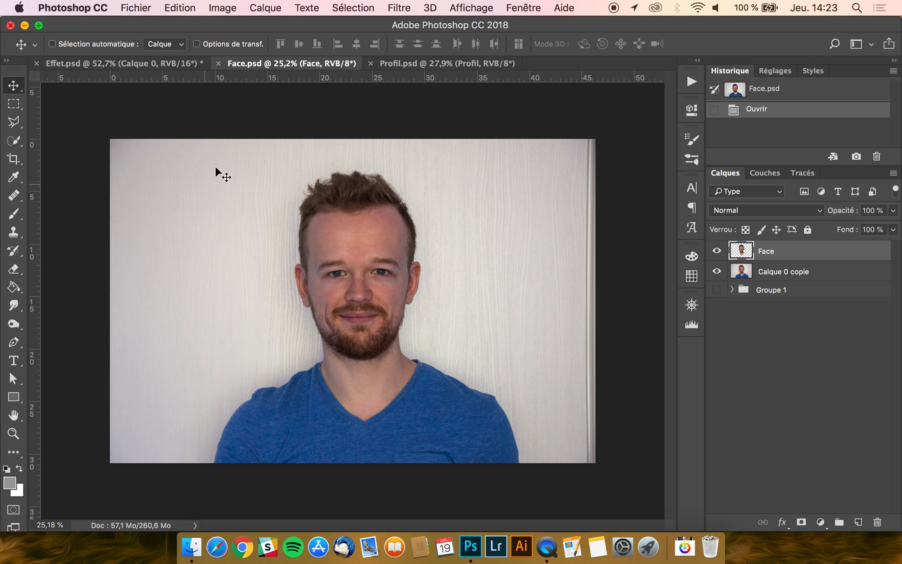
scroll(209, 237, up, 3)
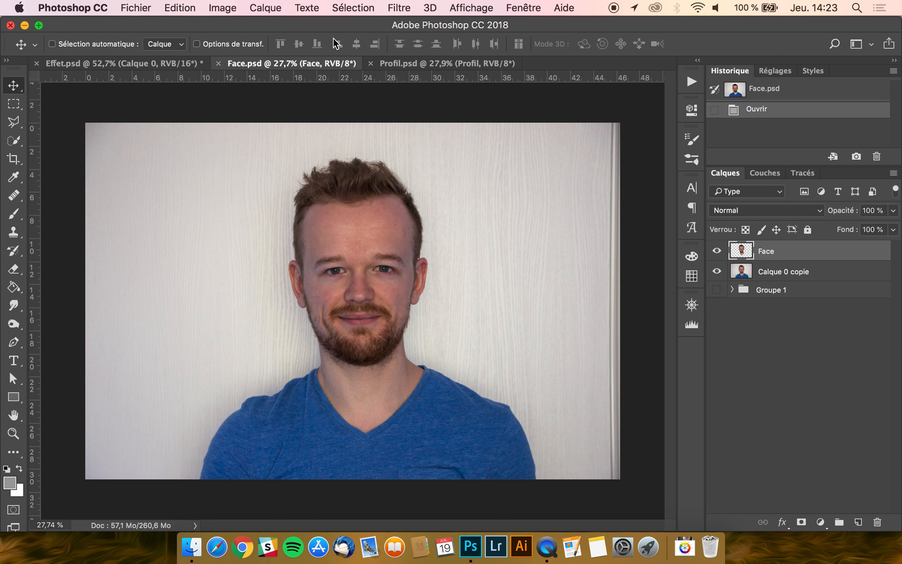
click(434, 58)
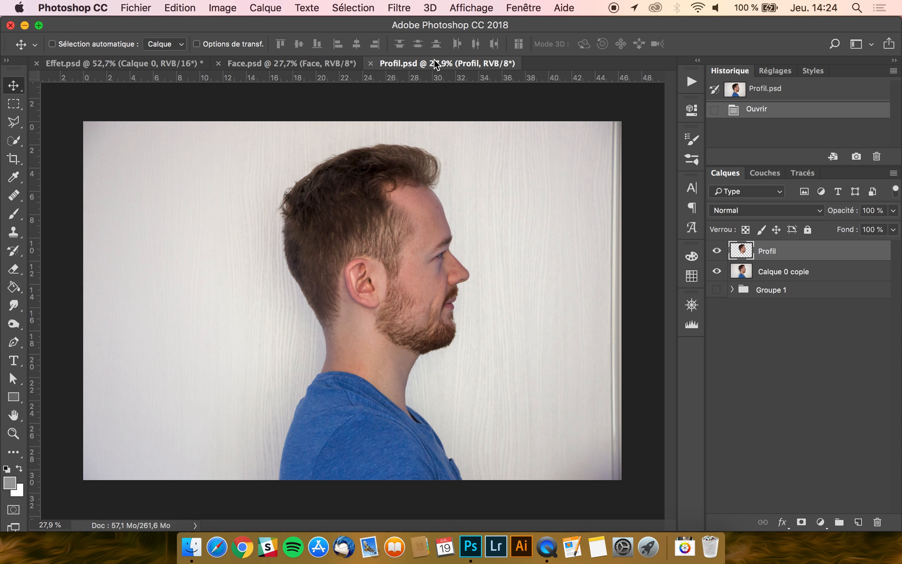
click(293, 65)
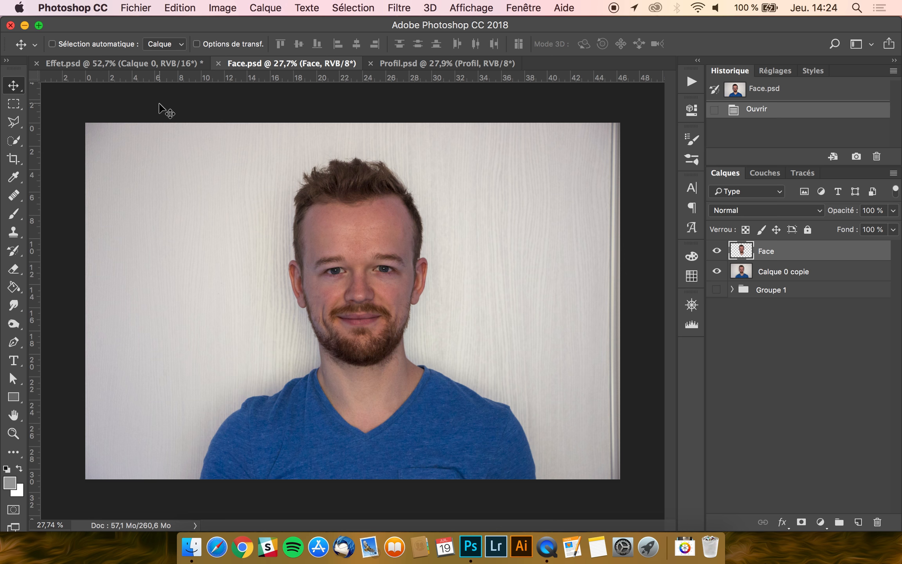
click(156, 61)
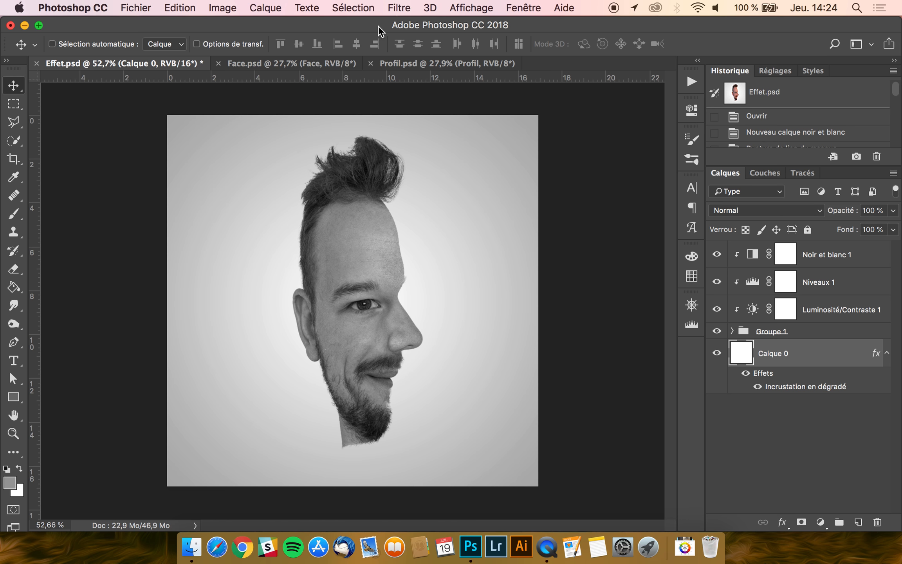
click(287, 64)
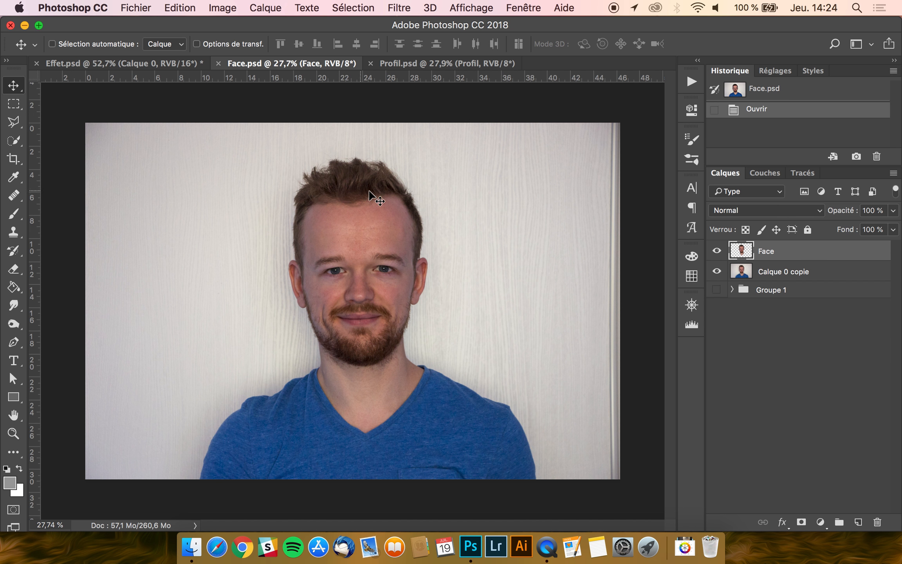
click(435, 65)
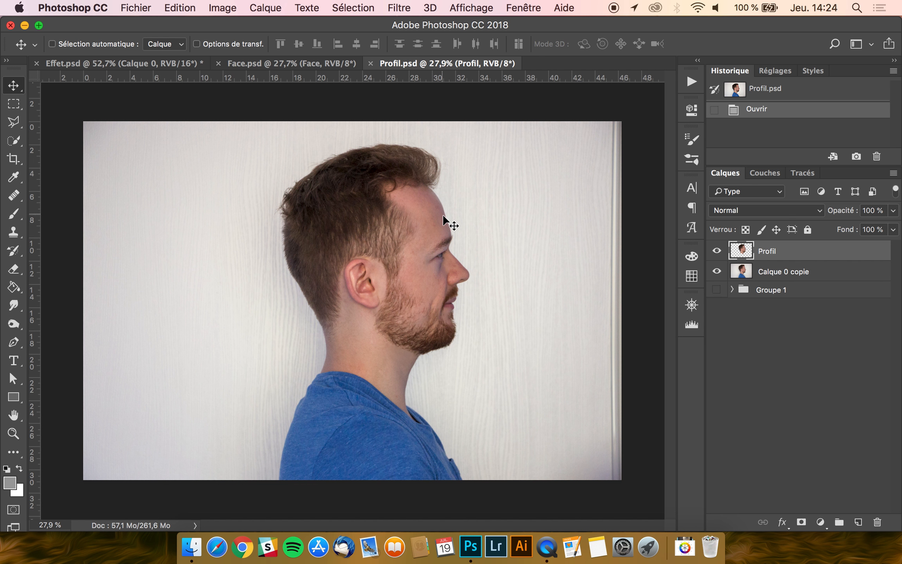
- Hide the Calque 0 copie background photo in both Face.psd and Profil.psd so only the cut-out heads show
click(295, 64)
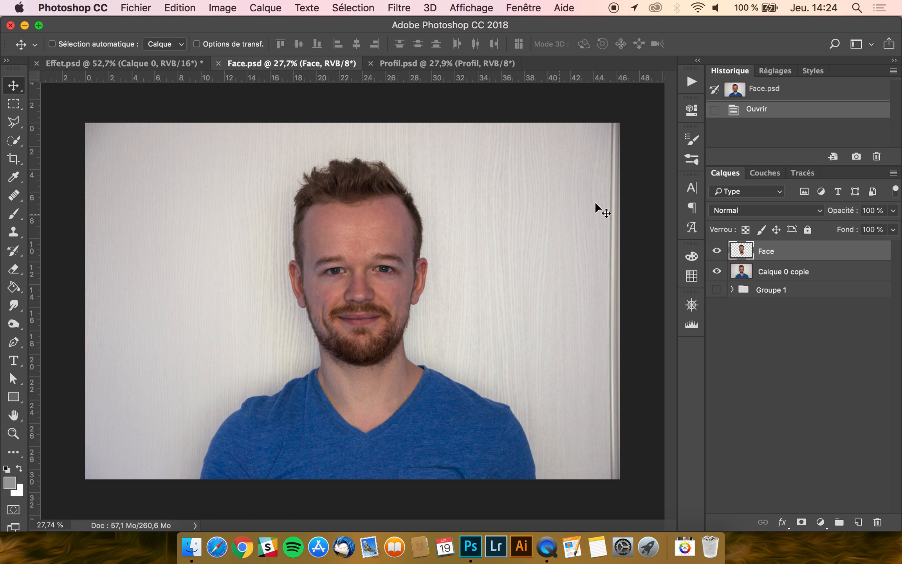
key(ctrl+Tab)
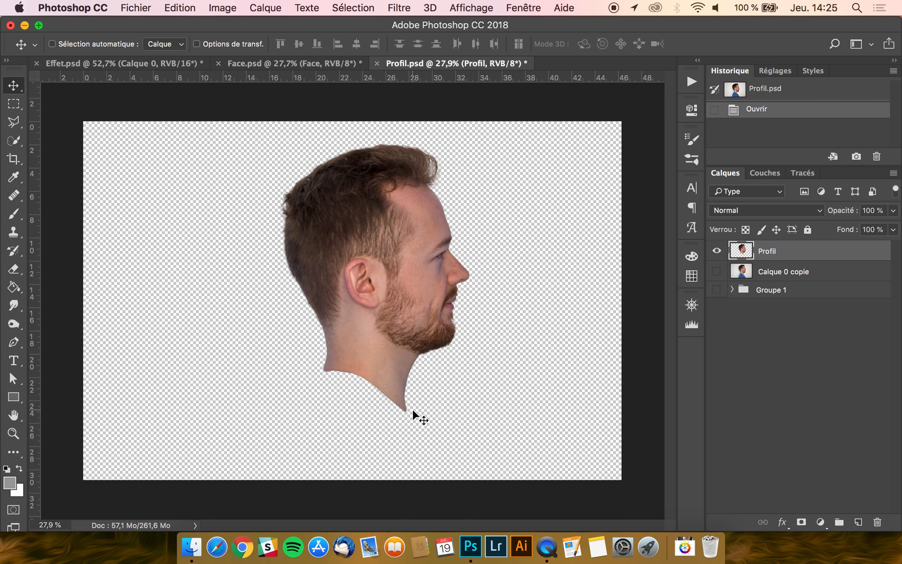
click(290, 63)
- Create a new blank document 2000 pixels wide and 2000 pixels high
click(136, 7)
click(148, 21)
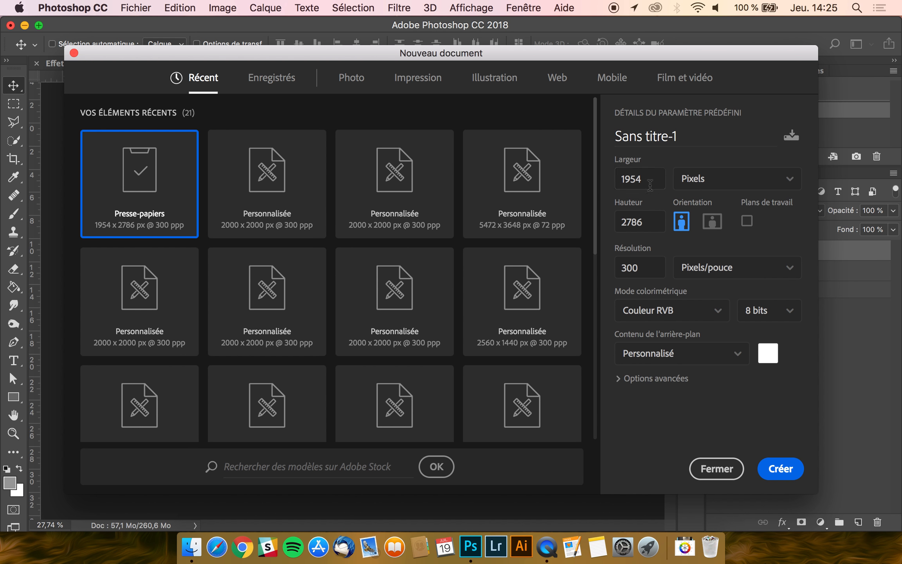
text(2000)
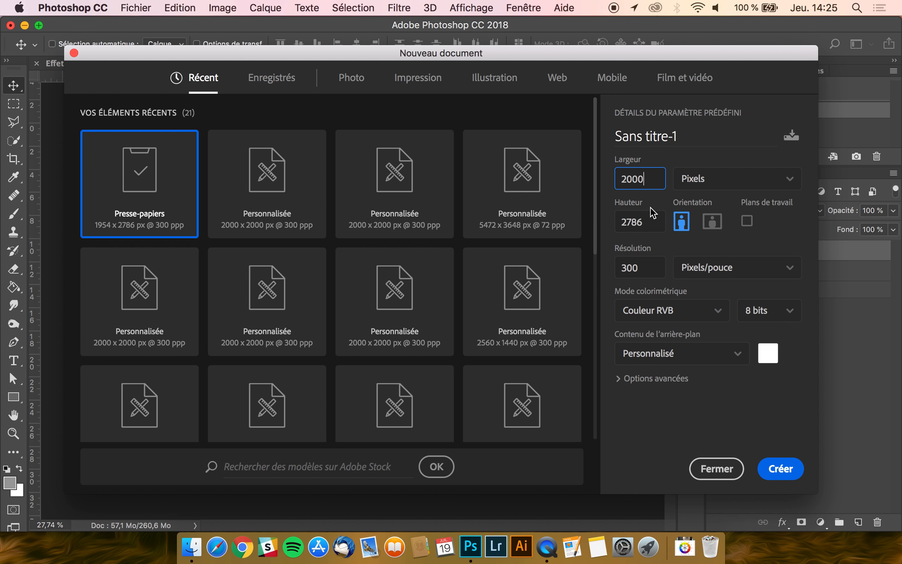
key(Tab)
text(2000)
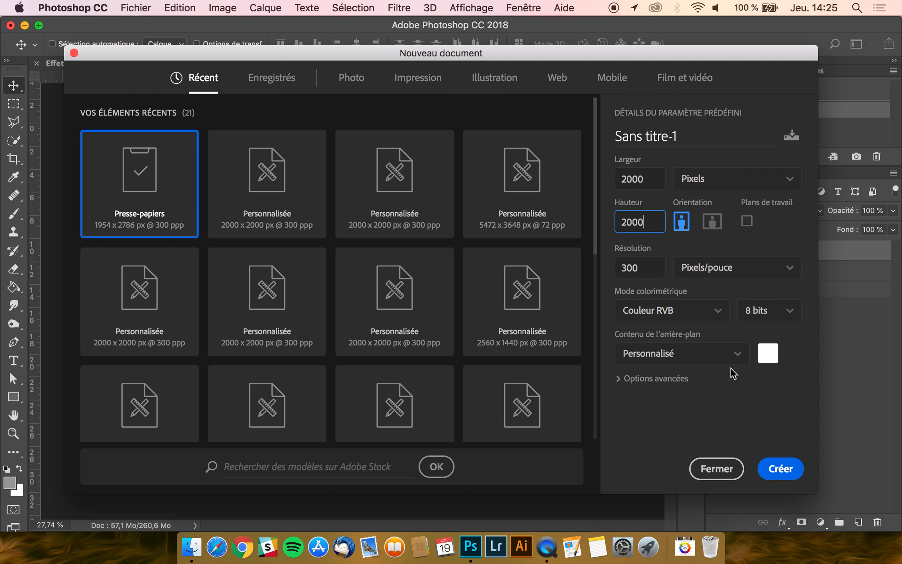
click(772, 468)
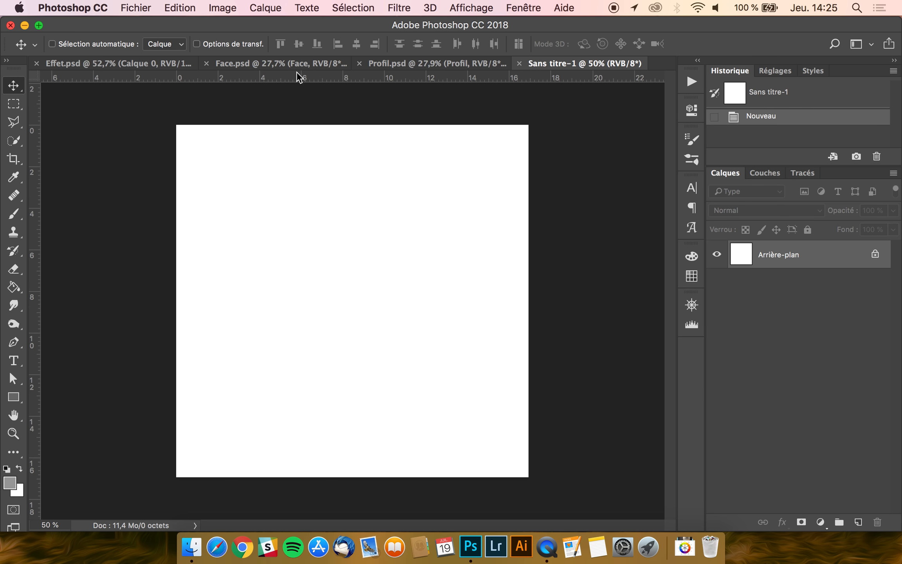
- Copy the Face layer from Face.psd and the Profil layer from Profil.psd into the new document
click(266, 63)
key(super)
drag(789, 262, 584, 172)
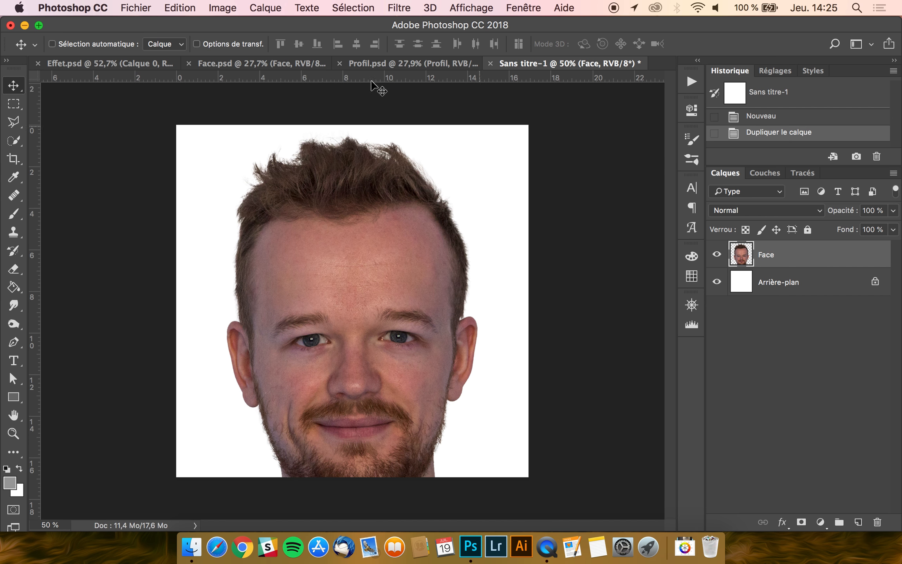
click(387, 59)
drag(783, 254, 580, 224)
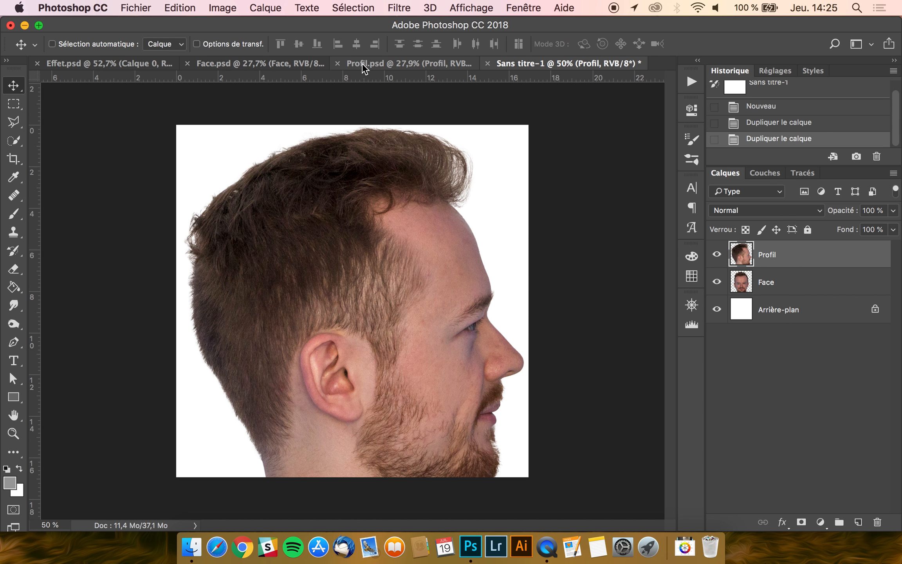
- Close the Face.psd and Profil.psd source documents, saving their changes
click(187, 63)
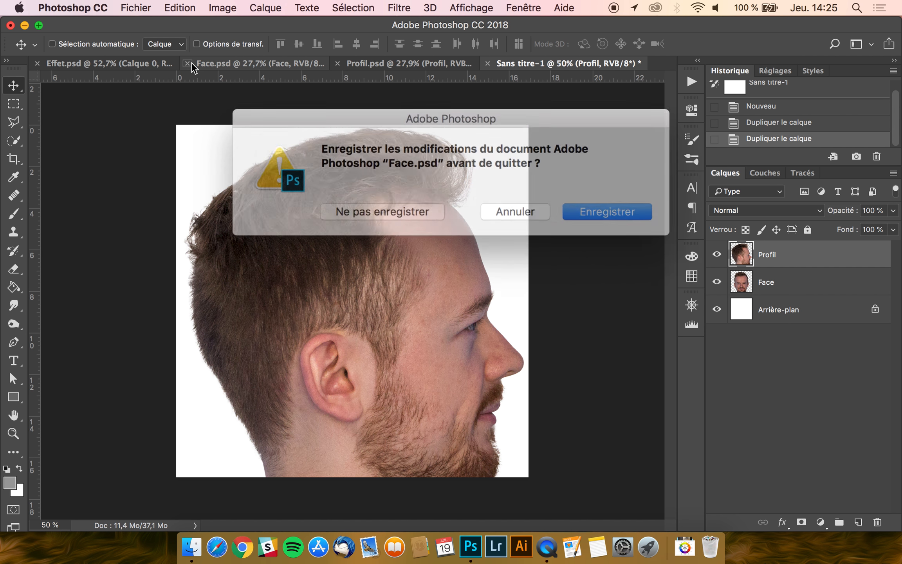
click(532, 204)
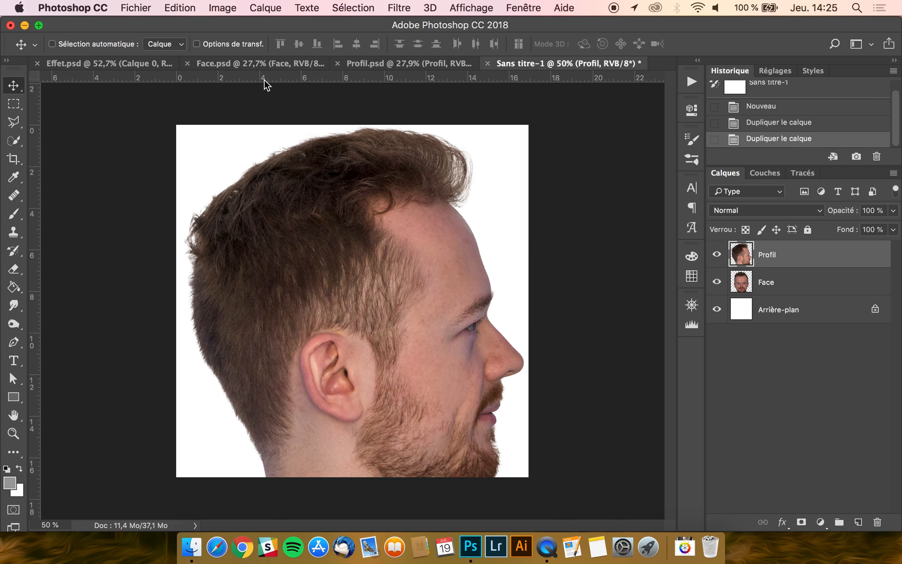
click(337, 63)
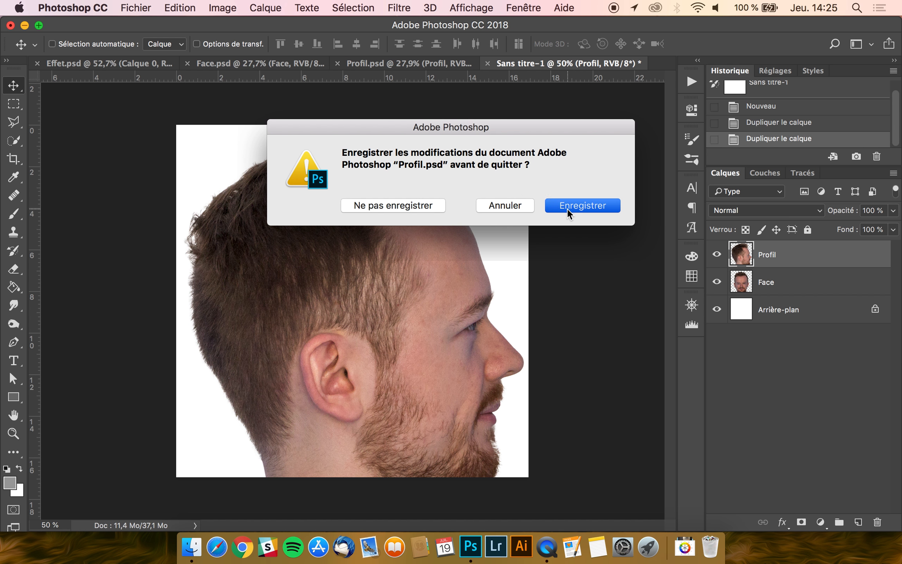
click(567, 209)
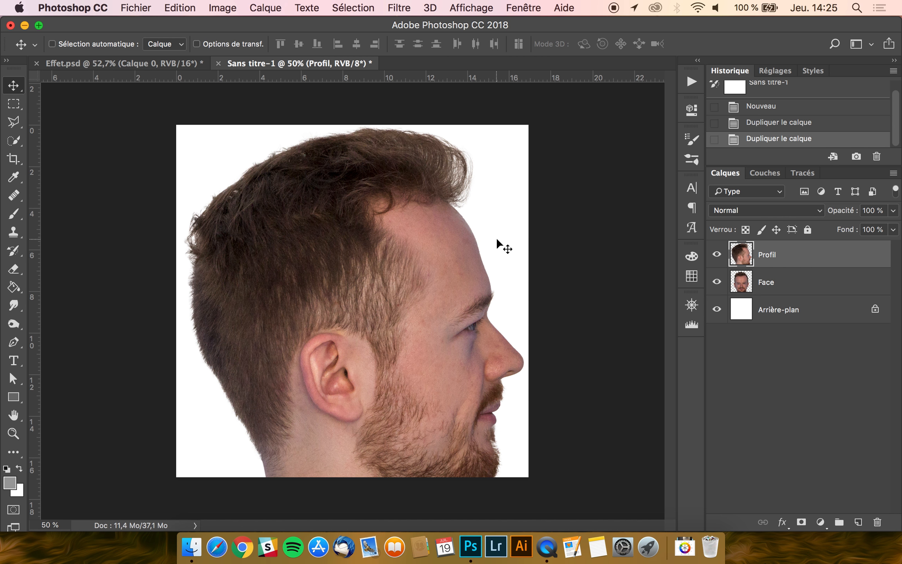
- Scale the Profil and Face layers down together so both heads fit the canvas, and center them
shift+click(791, 287)
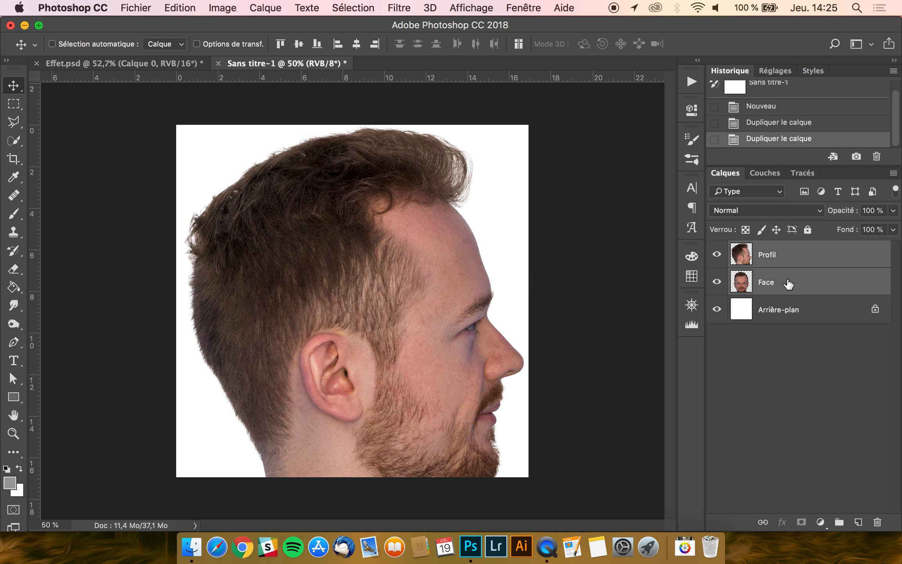
key(ctrl+t)
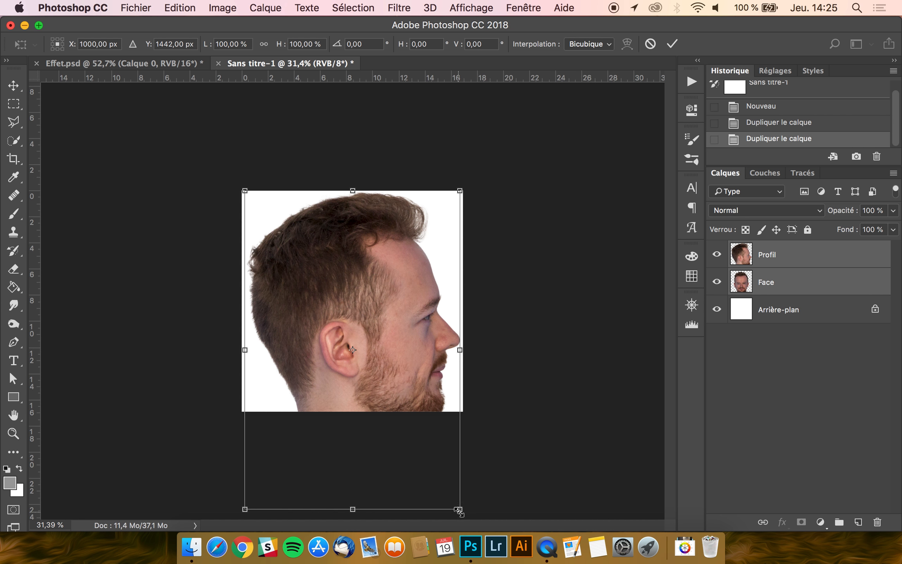
drag(459, 510, 410, 395)
key(Return)
drag(333, 297, 367, 300)
- Move only the Profil layer to the left so its nose and mouth overlap the middle of the frontal face
click(828, 261)
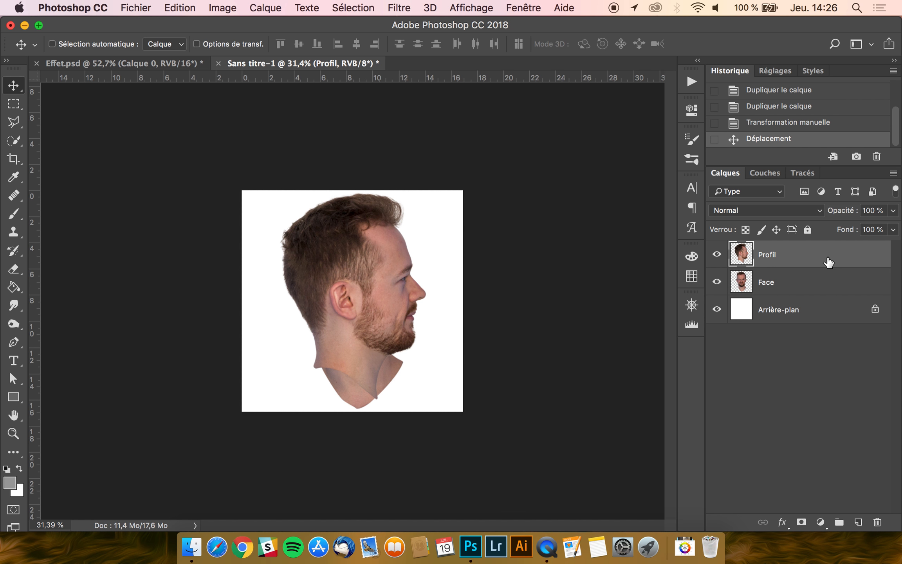
scroll(365, 283, up, 3)
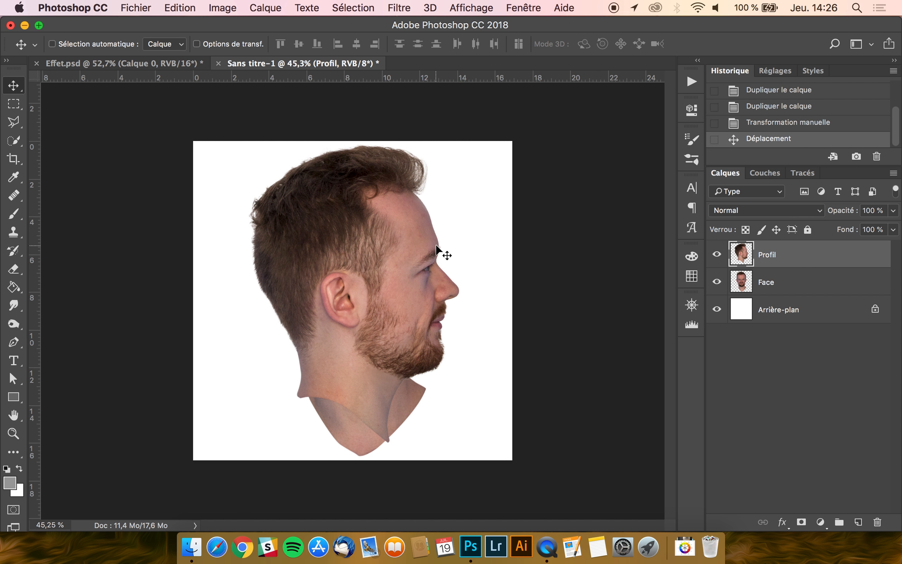
drag(417, 237, 319, 244)
scroll(319, 244, up, 5)
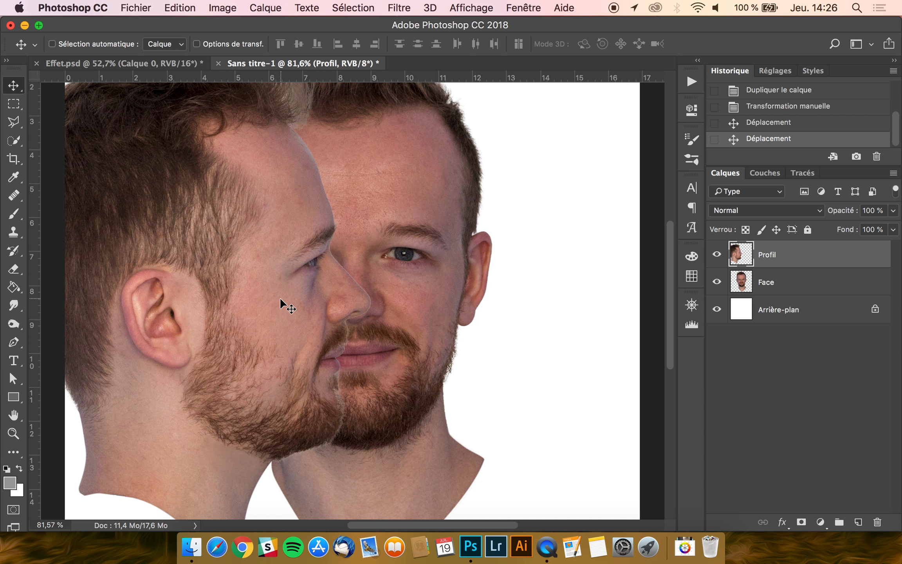
drag(284, 296, 296, 300)
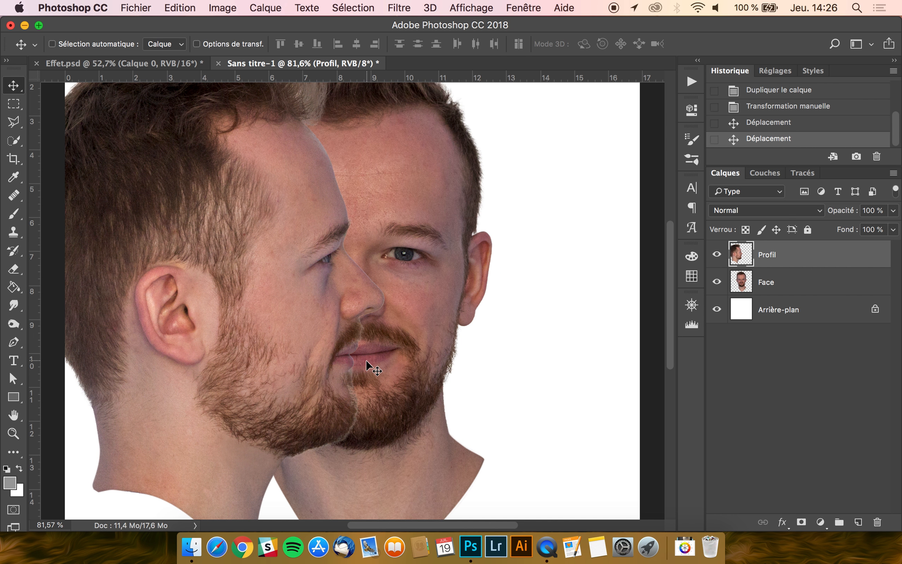
- Nudge the Profil layer slightly right and down to fine-tune the alignment of the nose and lips with the frontal face
key(Right)
key(Right)
key(Right)
key(Right)
key(Right)
key(Down)
key(Down)
key(Right)
key(Right)
key(Right)
key(Right)
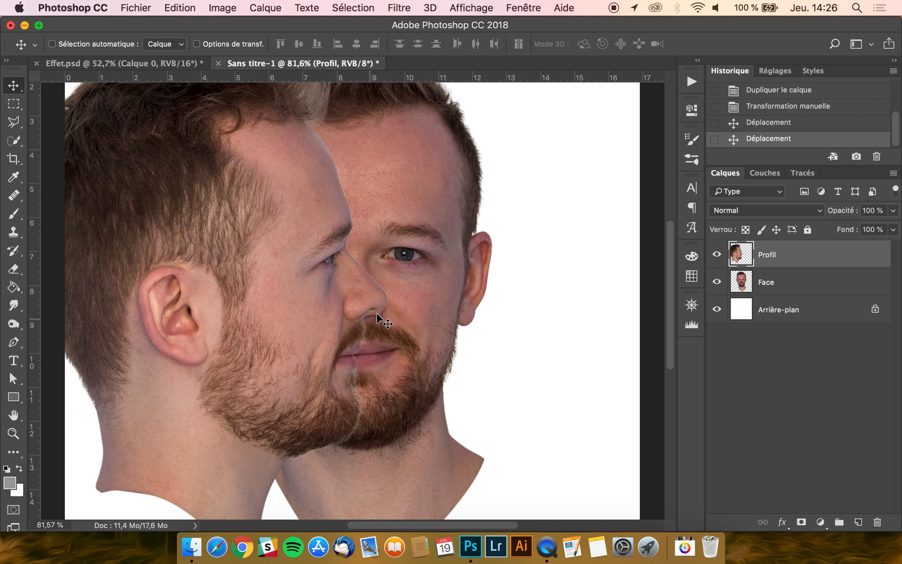
- Try a slight rotation of the Profil layer with Free Transform and undo it
key(super+0)
key(super+t)
mouse_move(385, 110)
mouse_down()
mouse_move(400, 99)
mouse_move(394, 111)
mouse_up()
key(super+z)
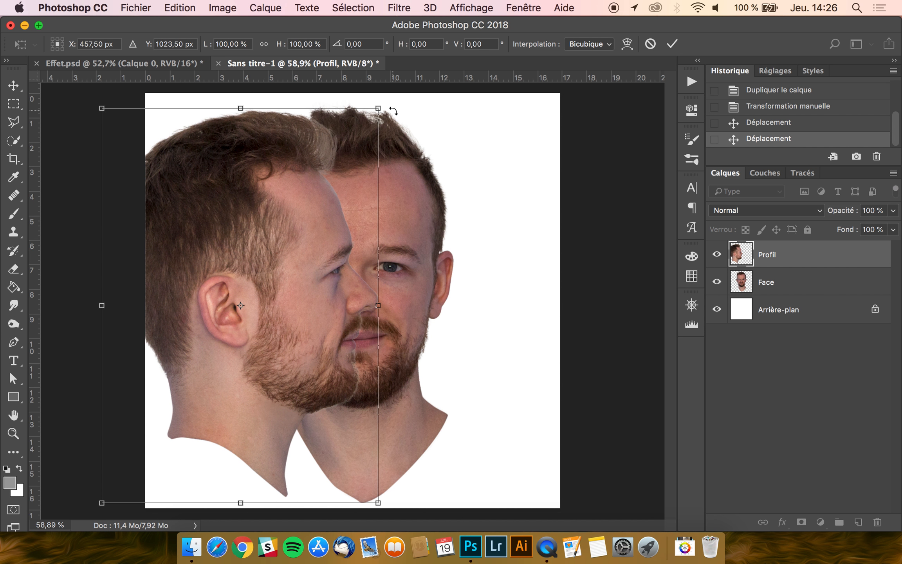
key(Return)
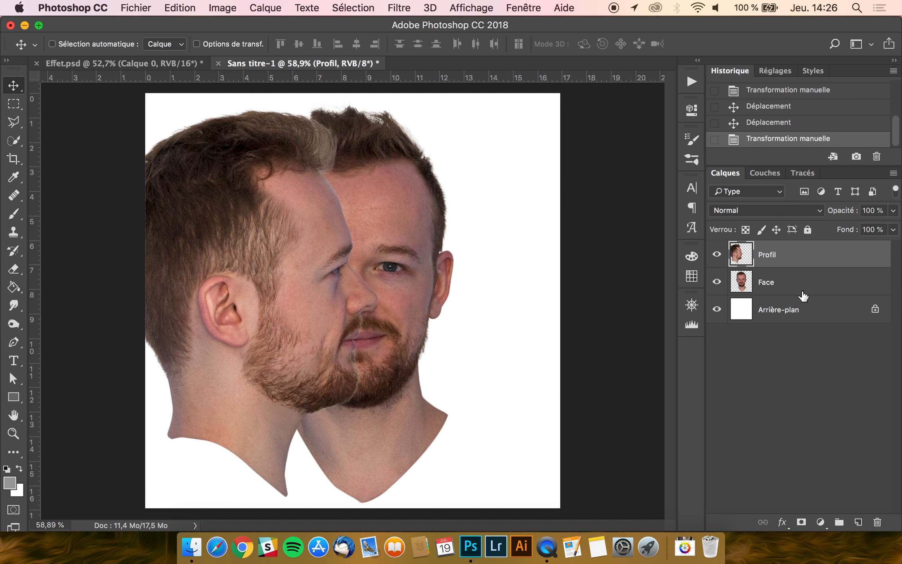
key(super)
super+click(742, 259)
super+click(742, 260)
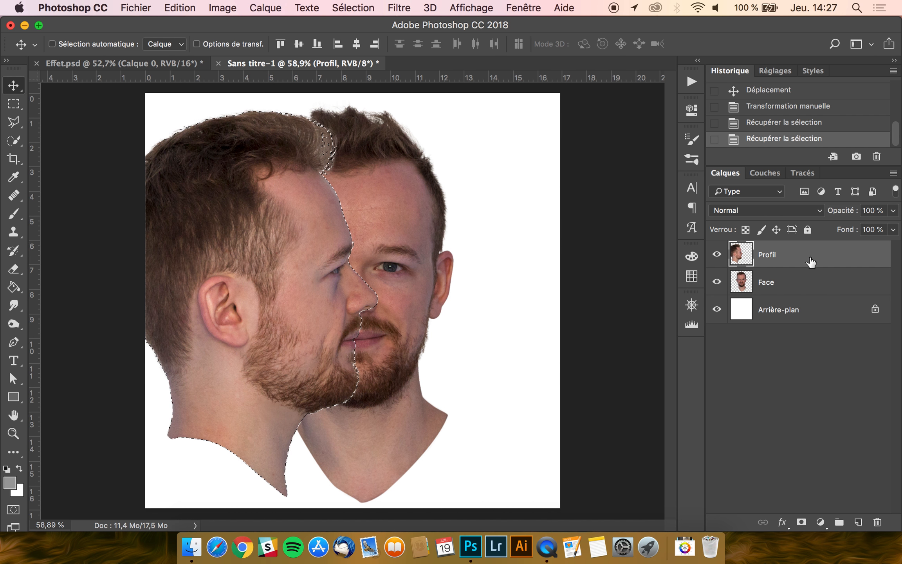
- Clear the selection and move the Face and Profil layers together to the right, bringing the profile fully onto the canvas
click(764, 287)
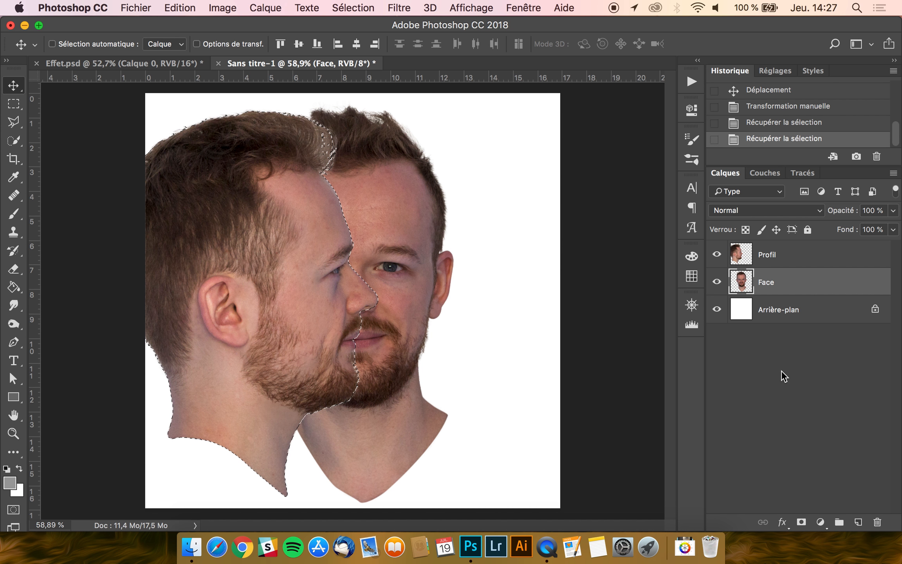
key(super+d)
shift+click(768, 255)
drag(332, 297, 384, 297)
- Mask the Face layer with the outline of the Profil layer, and hide the Profil layer
super+click(741, 254)
click(783, 285)
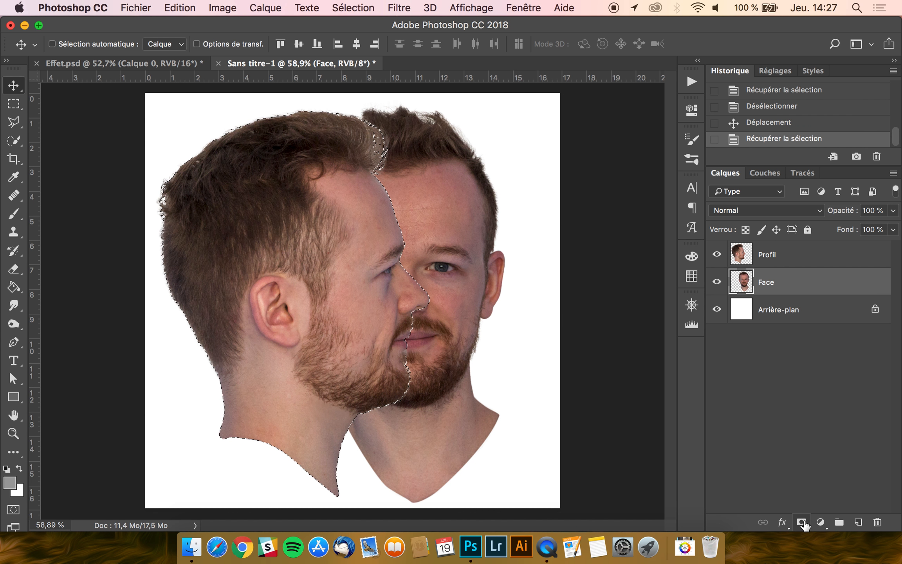
click(801, 522)
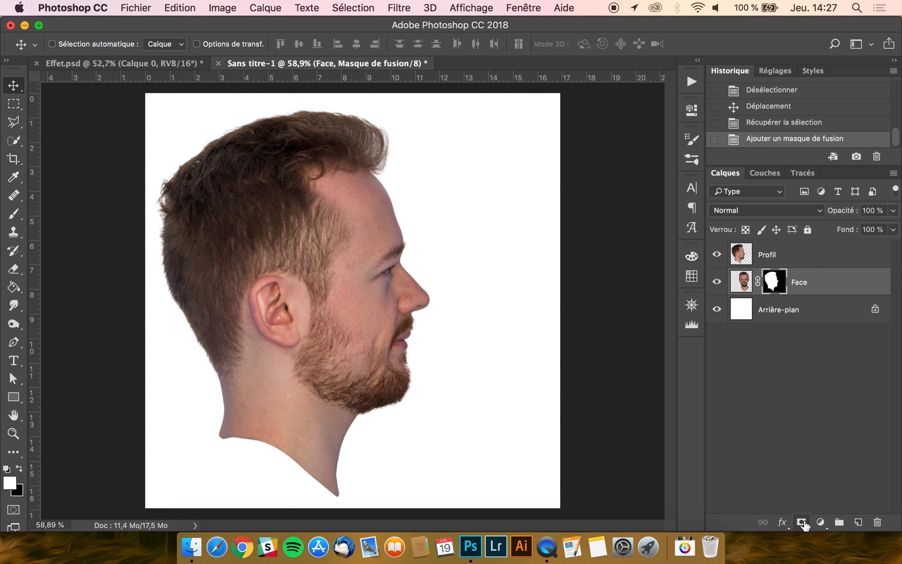
click(718, 254)
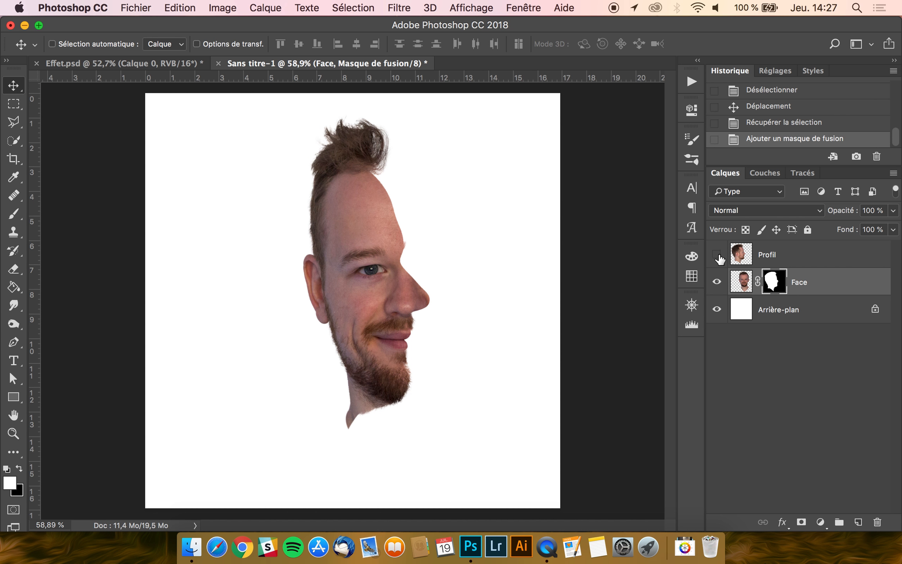
- Unlink the Face layer's mask and shift the face image slightly within the profile outline
click(758, 282)
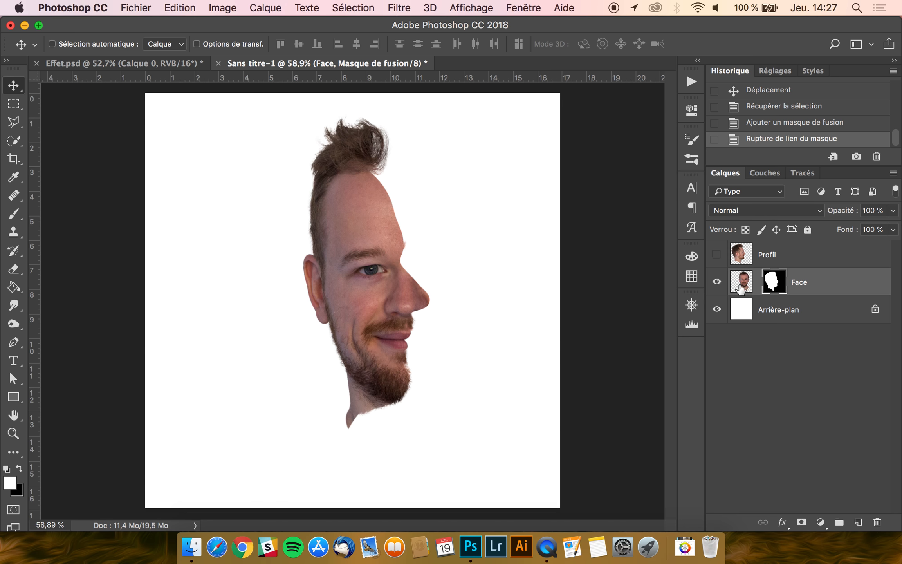
click(745, 286)
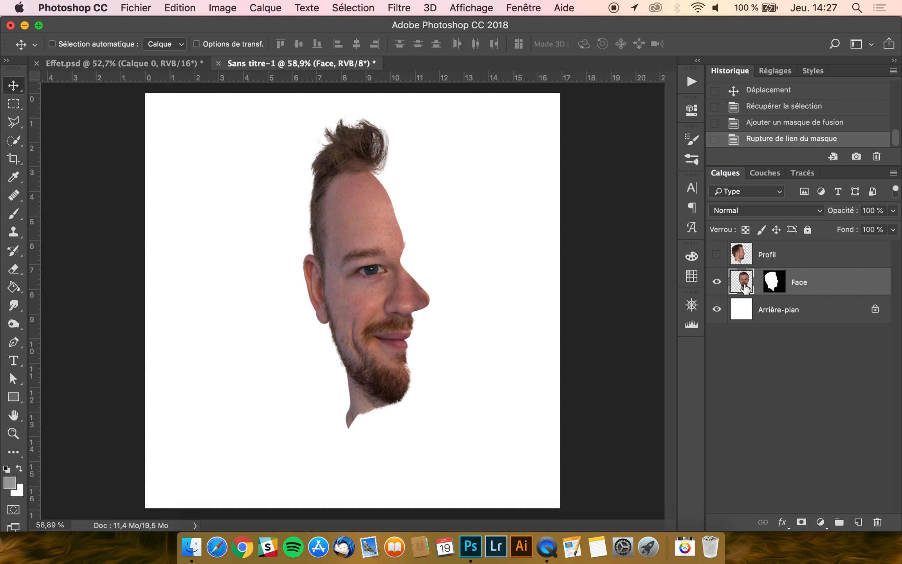
mouse_move(374, 275)
mouse_down()
mouse_move(396, 274)
mouse_move(365, 279)
mouse_move(496, 274)
mouse_move(401, 325)
mouse_move(400, 290)
mouse_move(338, 296)
mouse_move(444, 284)
mouse_move(378, 292)
mouse_move(394, 284)
mouse_move(375, 288)
mouse_move(375, 280)
mouse_up()
key(super+z)
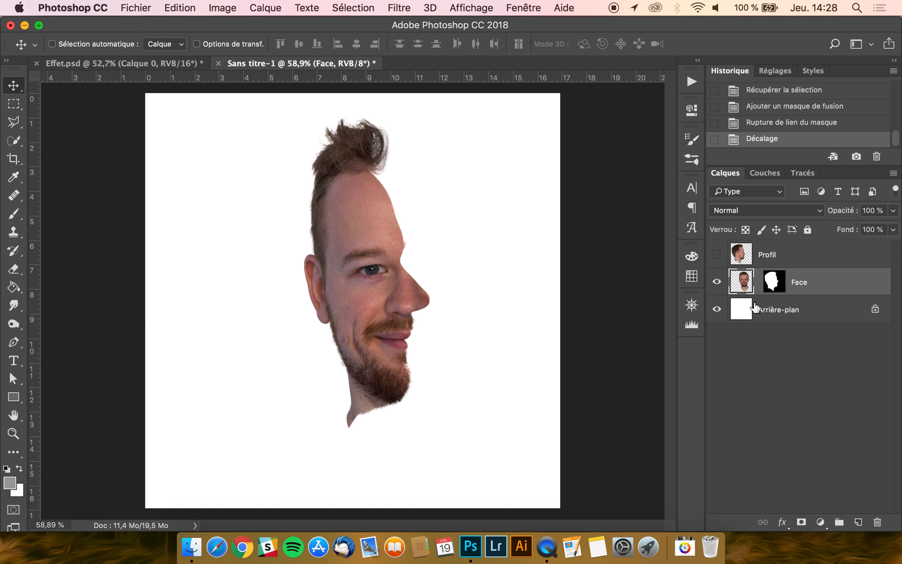
- Relink the Face layer's image and its mask
click(759, 286)
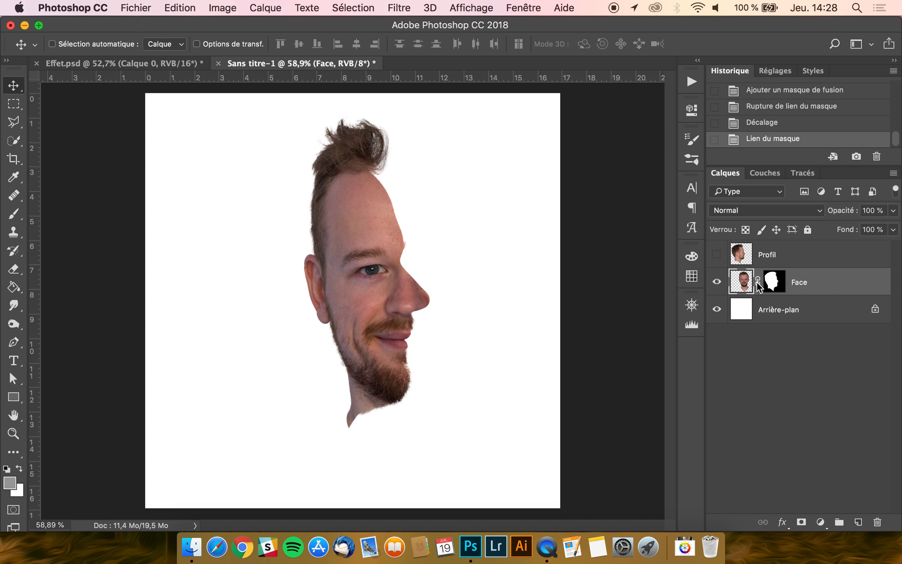
click(759, 286)
click(759, 285)
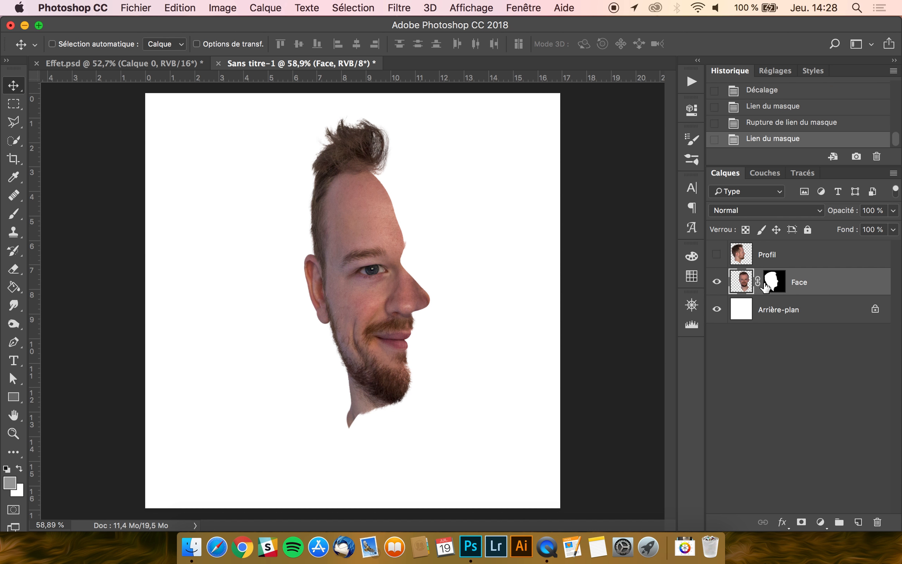
- Show the Profil layer again and make it the active layer
click(716, 254)
click(783, 255)
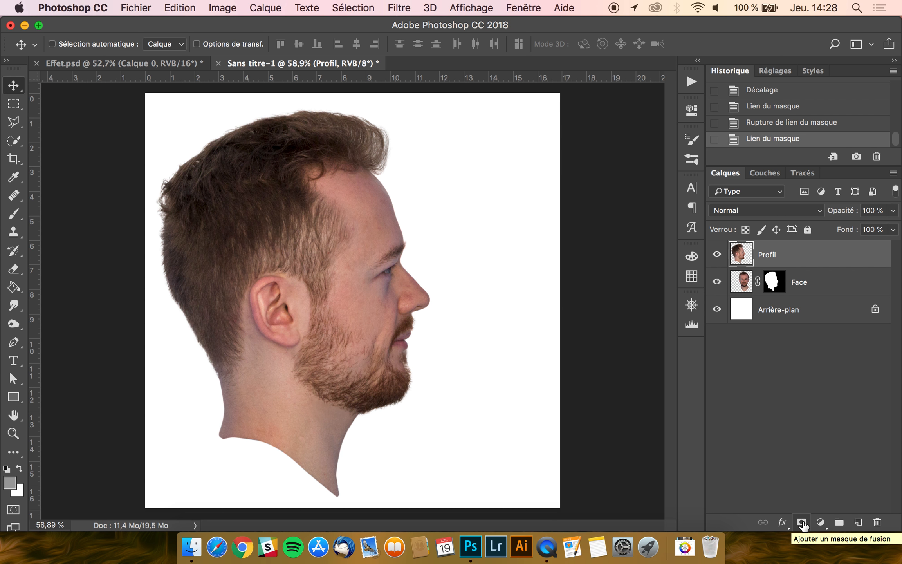
- Try adding a white mask to the Profil layer and inverting it to black, and undo both
click(802, 523)
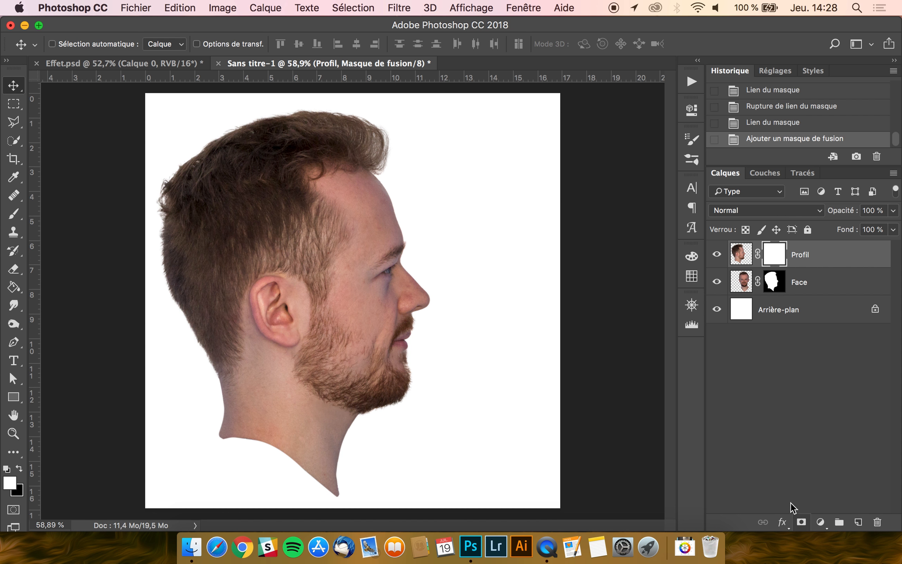
key(super+z)
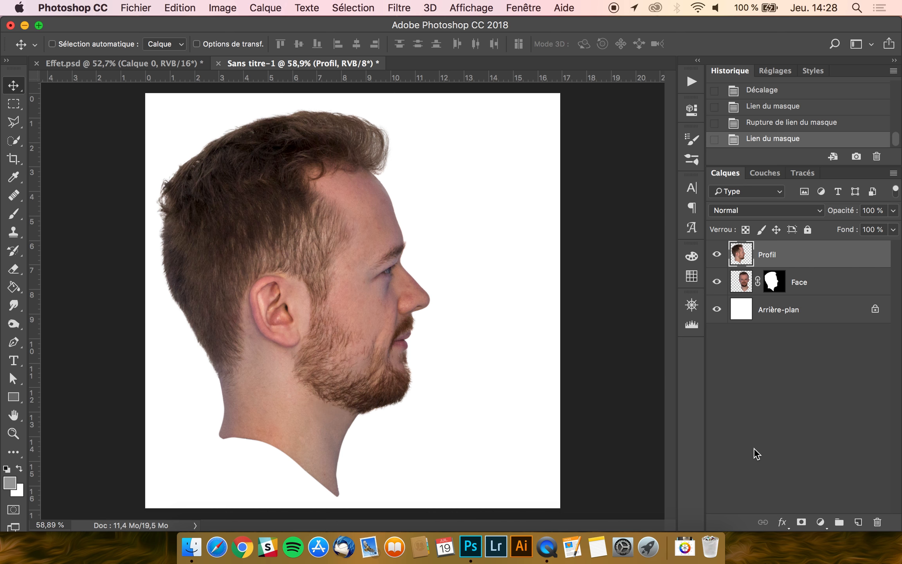
key(super+z)
drag(778, 298, 778, 299)
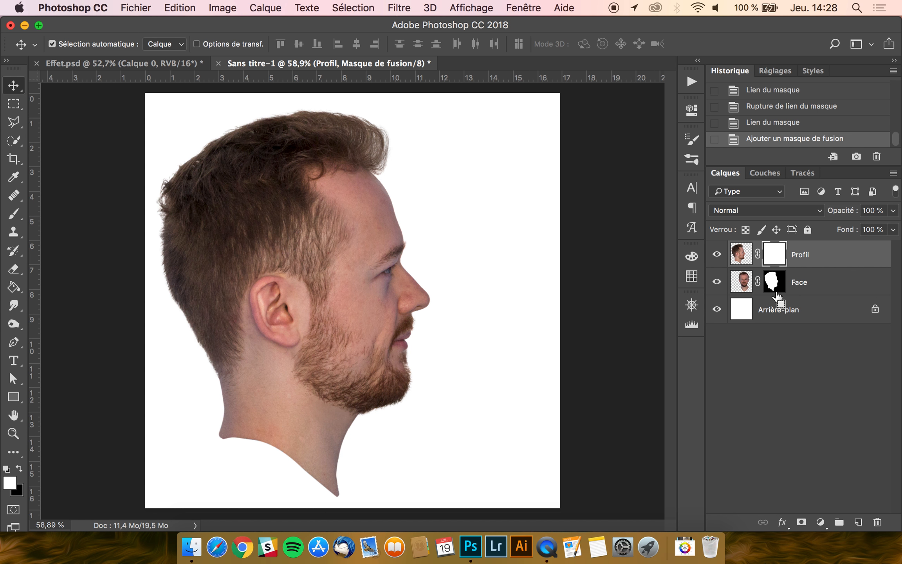
key(super+i)
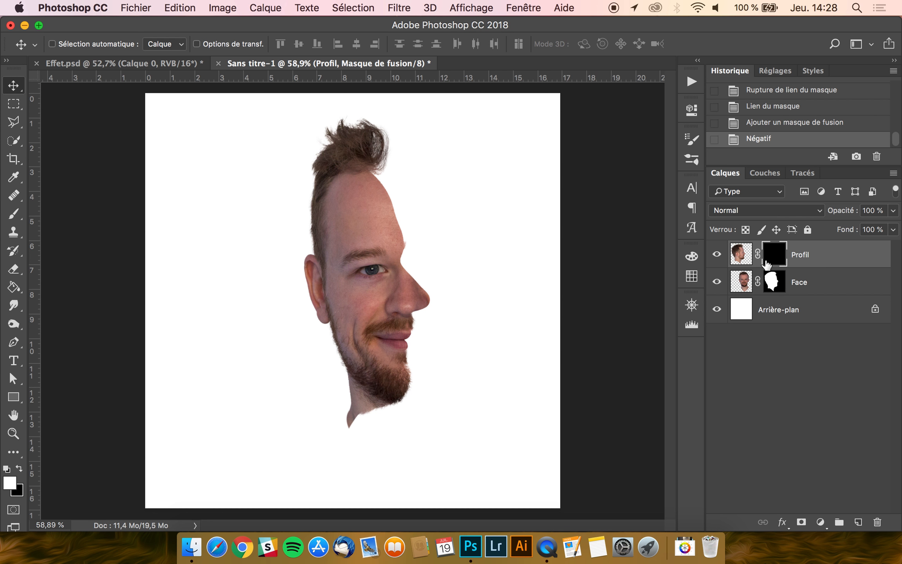
key(super+z)
click(778, 124)
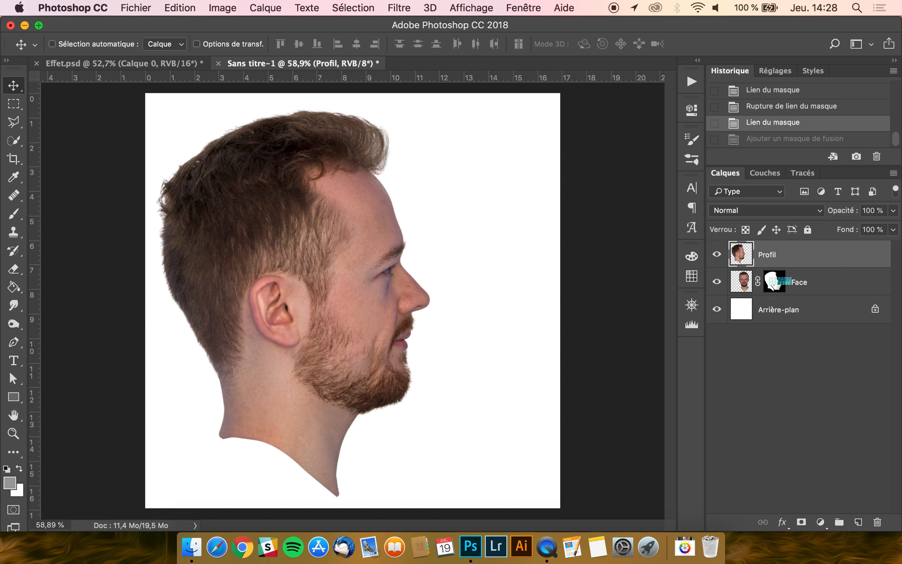
- Add a black mask hiding the whole Profil layer, and ready the soft round Brush with 0 % hardness and white paint
alt+click(802, 527)
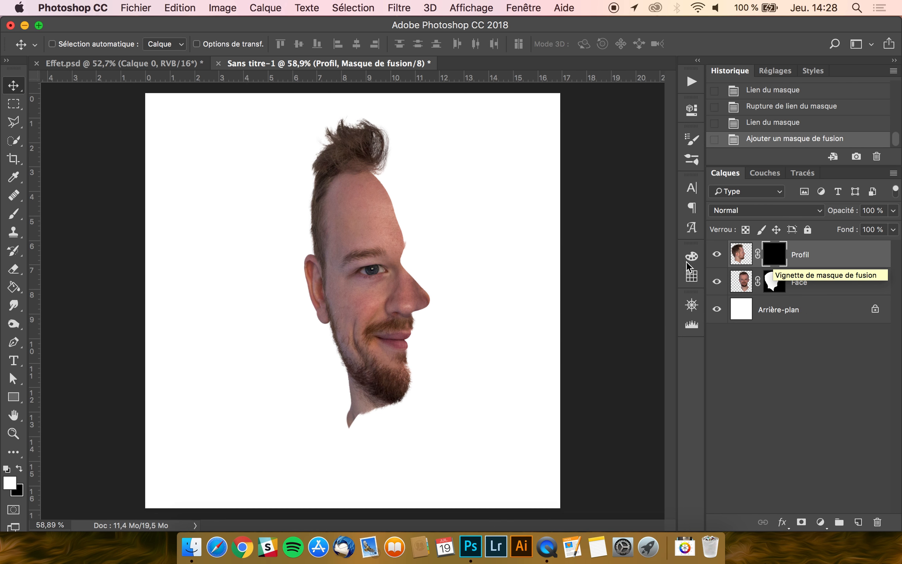
click(13, 213)
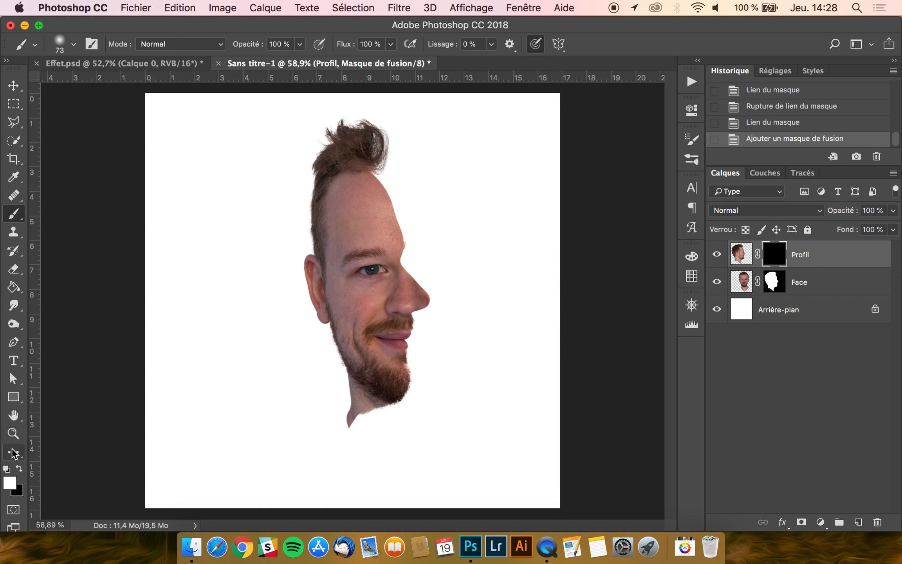
scroll(487, 225, up, 5)
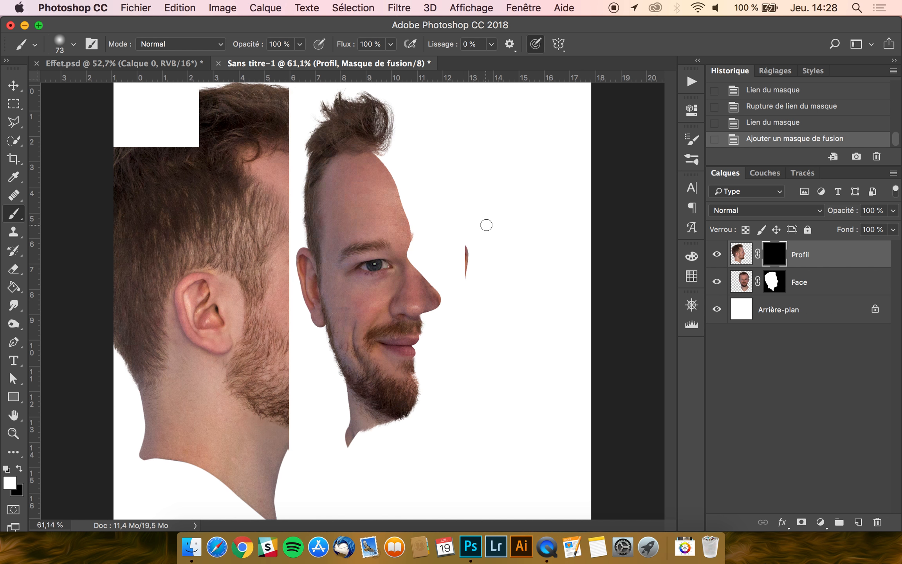
scroll(487, 225, up, 3)
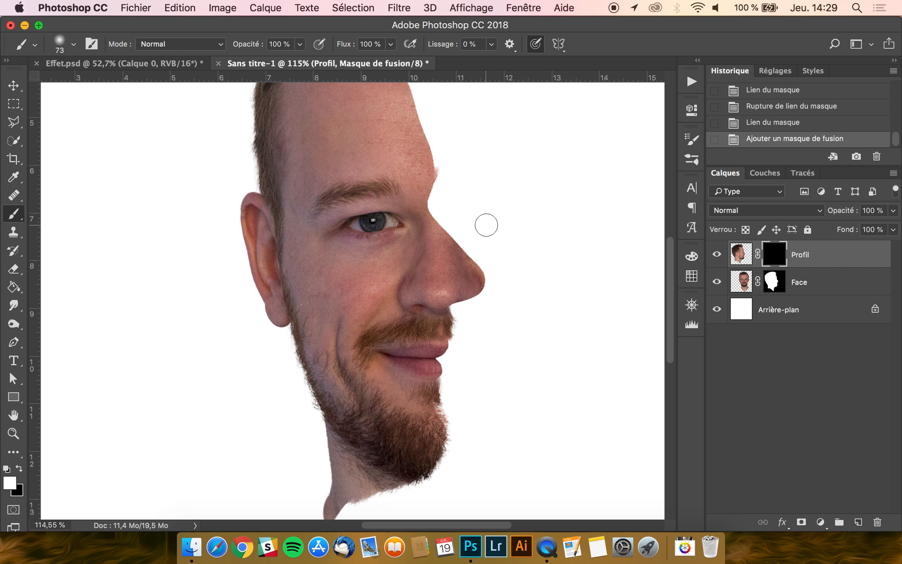
scroll(487, 225, right, 2)
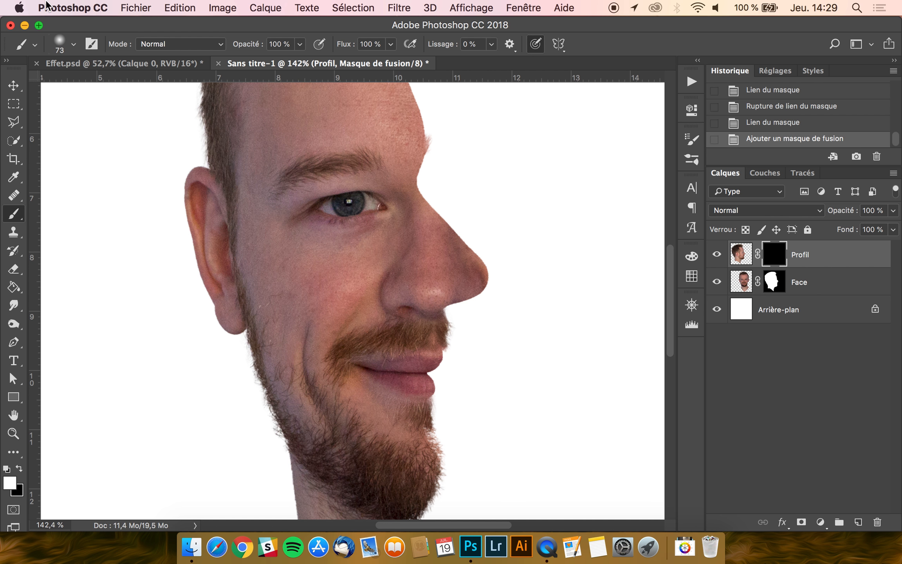
click(59, 44)
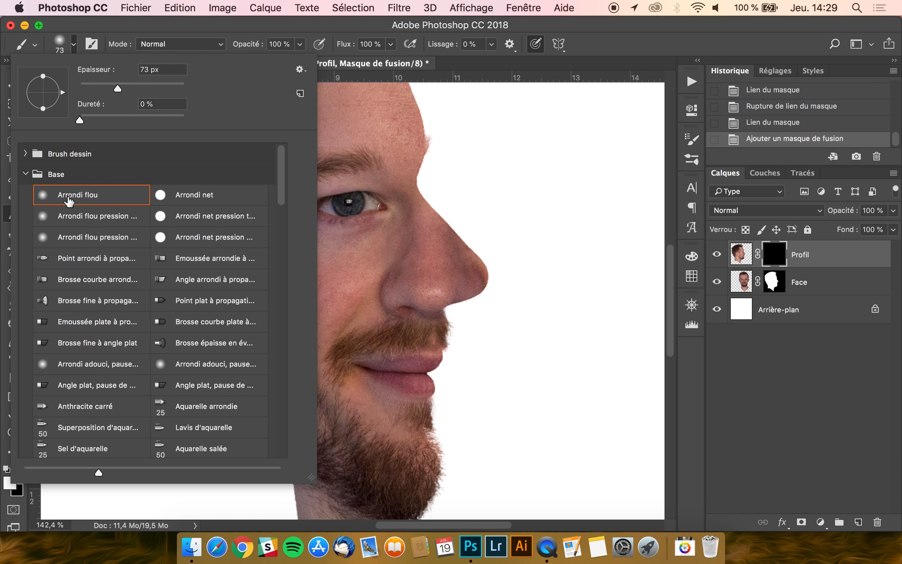
click(80, 120)
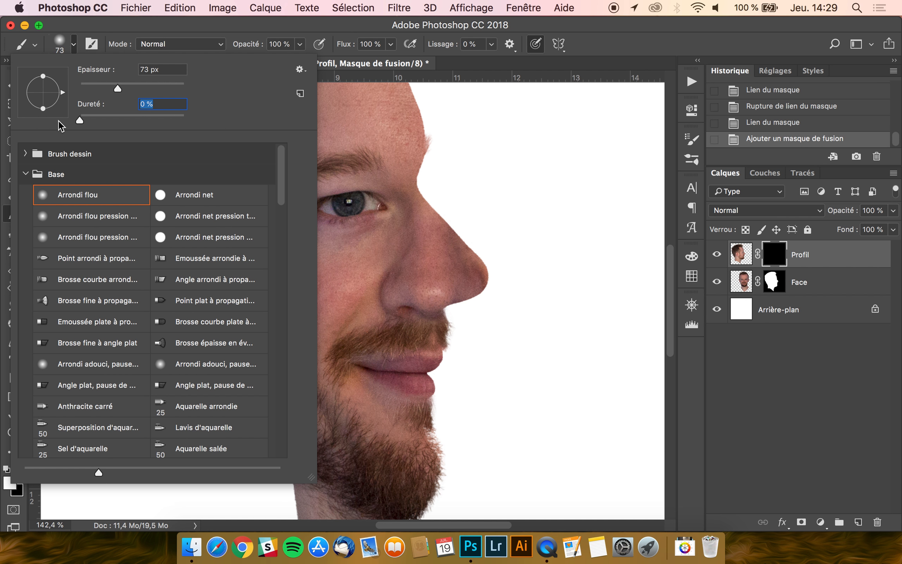
- Paint white on the Profil mask over the nostril and side of the nose to blend the profile nose into the face
mouse_move(466, 278)
mouse_down()
mouse_move(424, 253)
mouse_move(446, 212)
mouse_move(446, 258)
mouse_move(437, 252)
mouse_move(438, 219)
mouse_move(428, 287)
mouse_move(405, 280)
mouse_move(428, 207)
mouse_move(398, 294)
mouse_move(388, 289)
mouse_move(404, 297)
mouse_move(386, 298)
mouse_move(399, 276)
mouse_move(397, 298)
mouse_up()
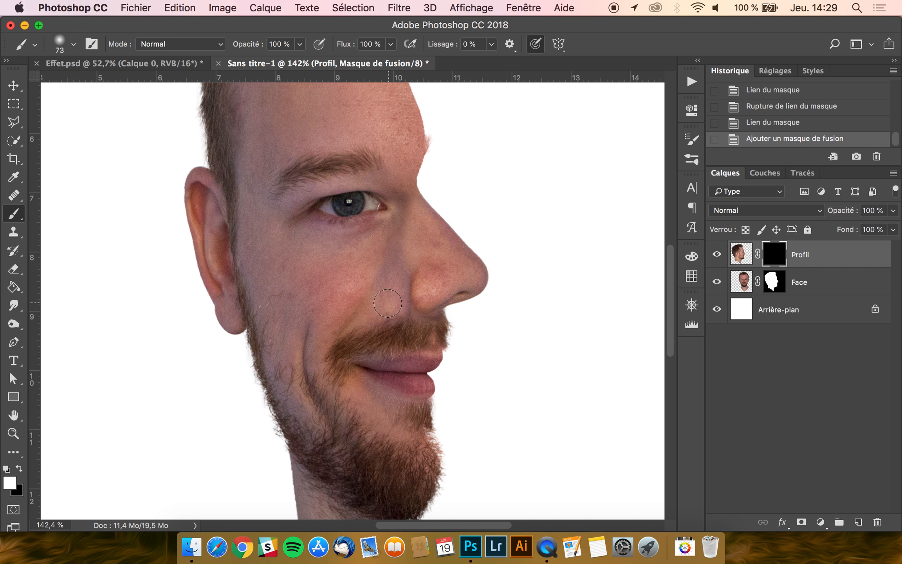
click(414, 279)
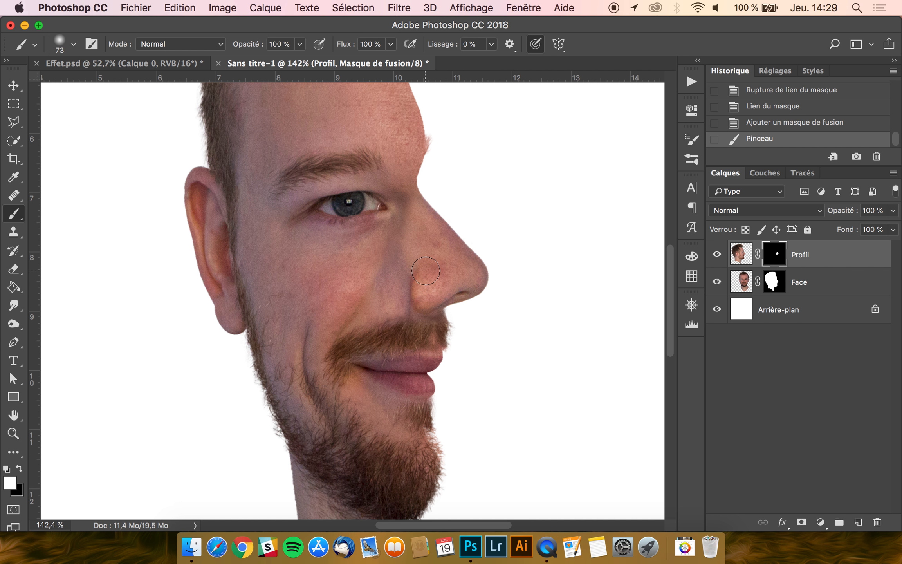
scroll(426, 271, down, 3)
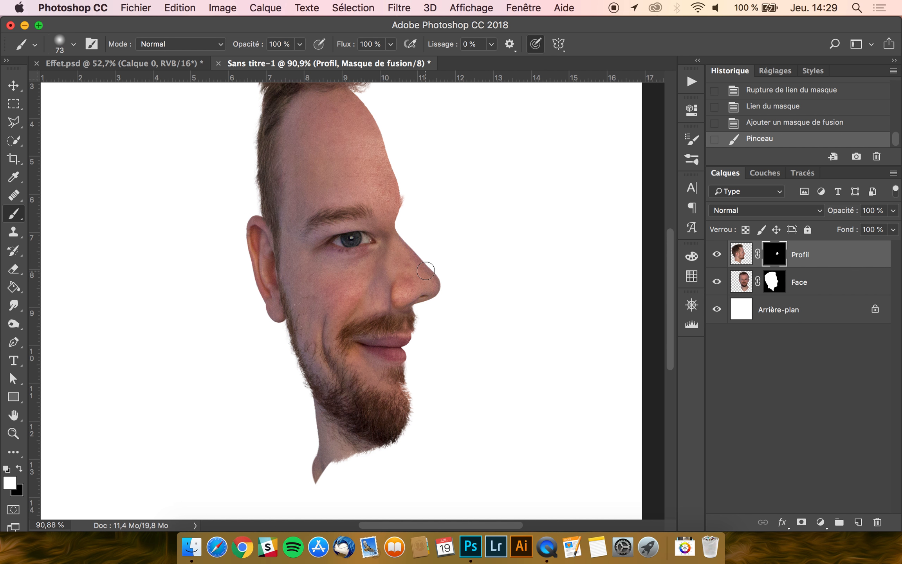
scroll(425, 270, down, 1)
scroll(425, 271, up, 3)
scroll(425, 272, up, 1)
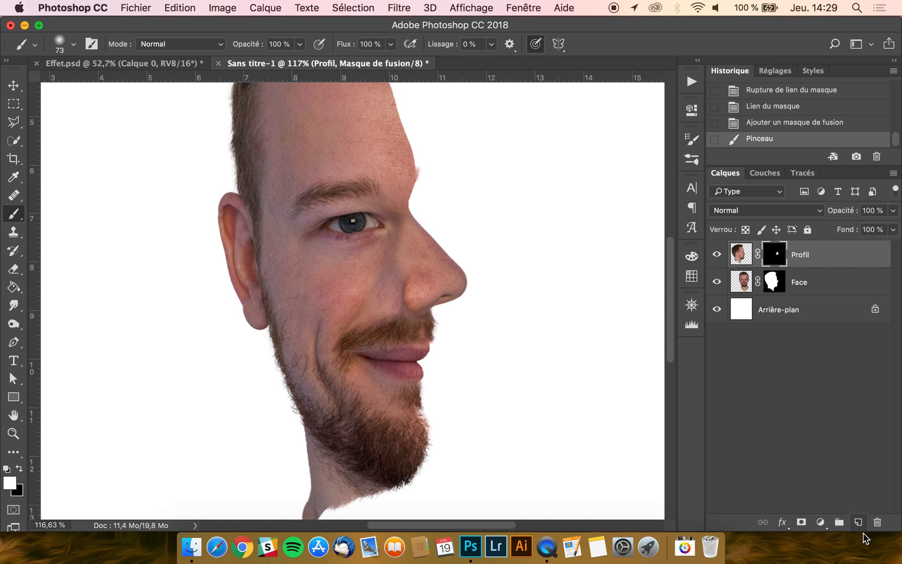
- Create a new empty layer above Profil and choose the Healing Brush (Outil Correcteur) for retouching
click(858, 522)
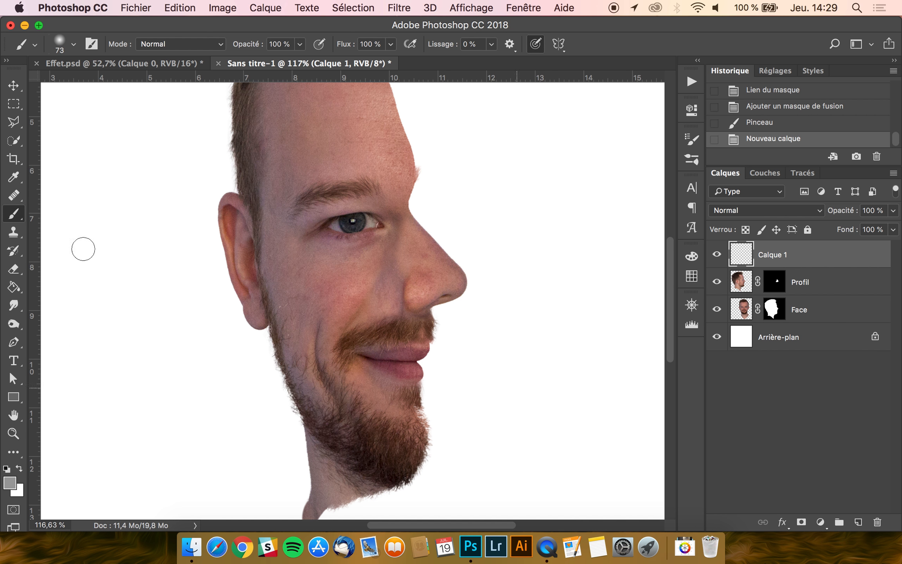
click(17, 197)
right_click(18, 201)
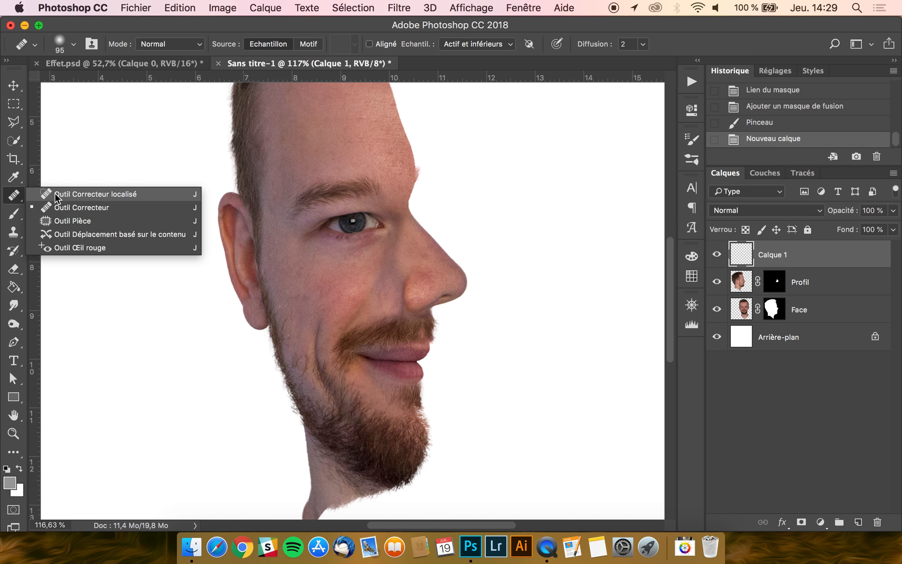
click(94, 207)
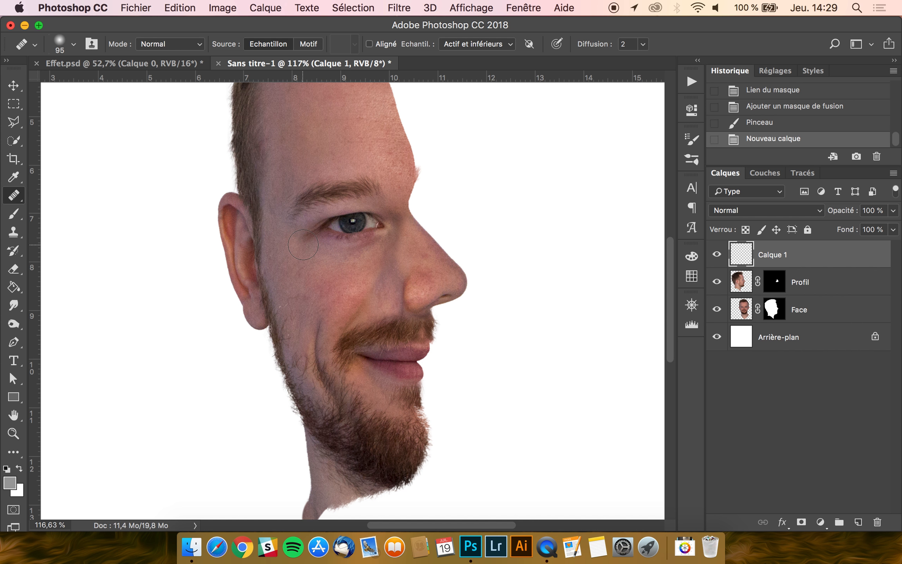
scroll(303, 245, up, 2)
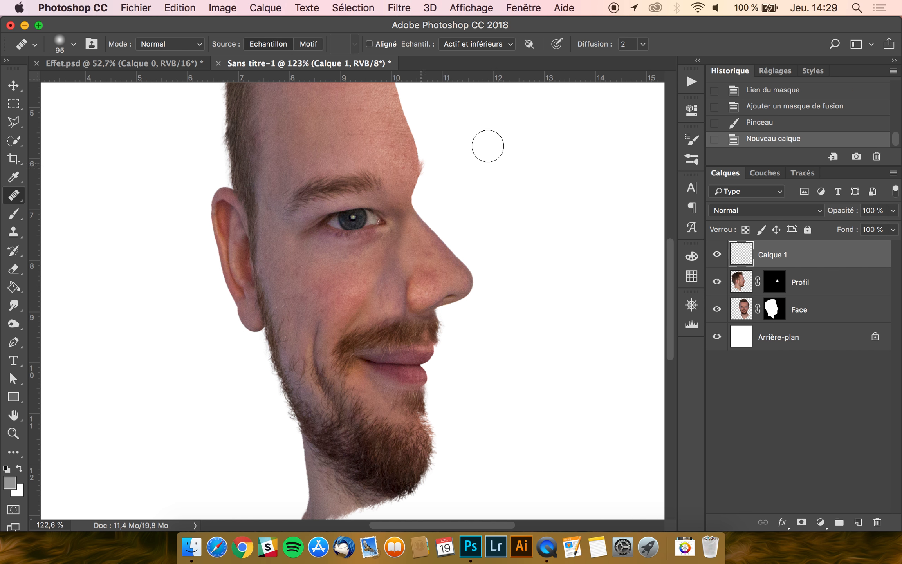
- Keep the Healing Brush sampling on Actif et inférieurs and reduce its size to 57 px
click(477, 44)
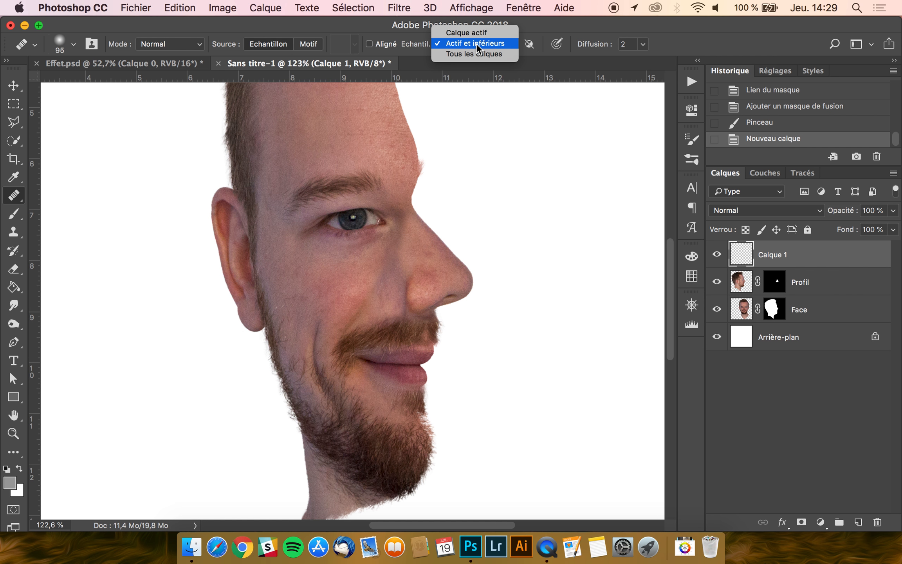
click(477, 43)
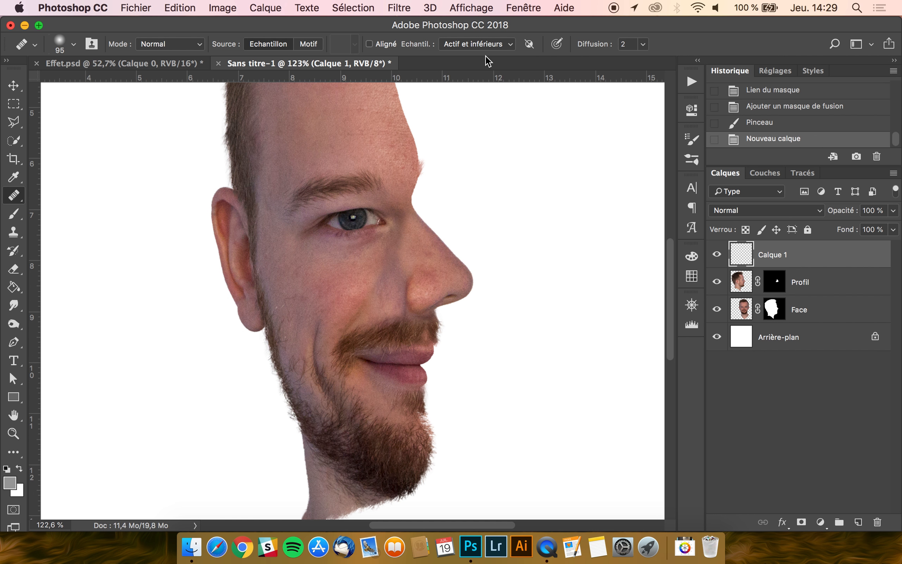
drag(384, 268, 370, 267)
click(62, 45)
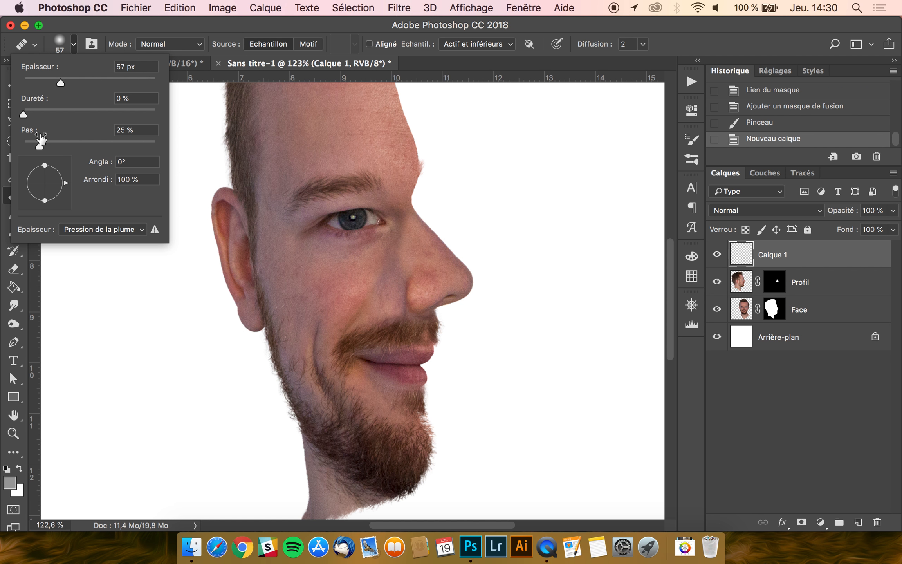
click(163, 30)
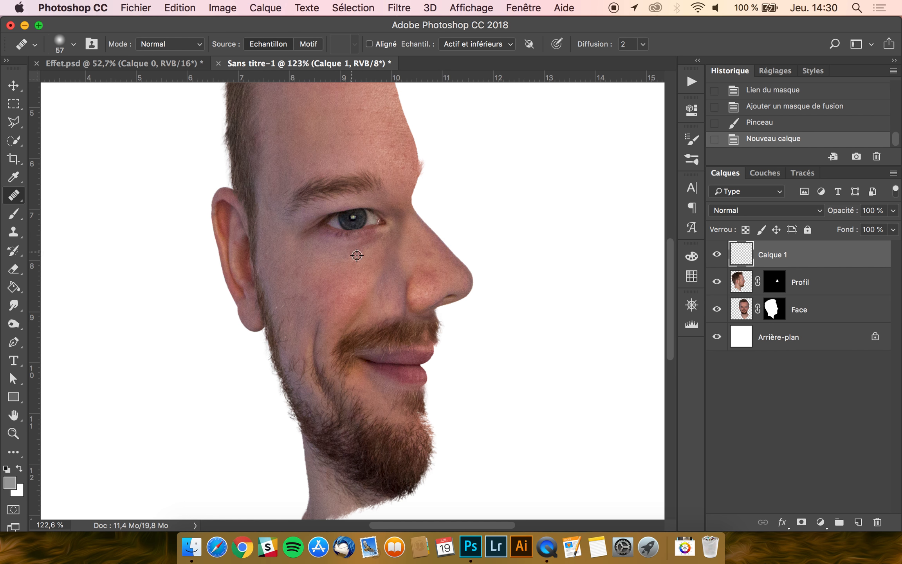
- Heal the dark transition between the cheek and the nose on the new layer, undoing unsatisfactory strokes
drag(393, 244, 370, 279)
key(super+z)
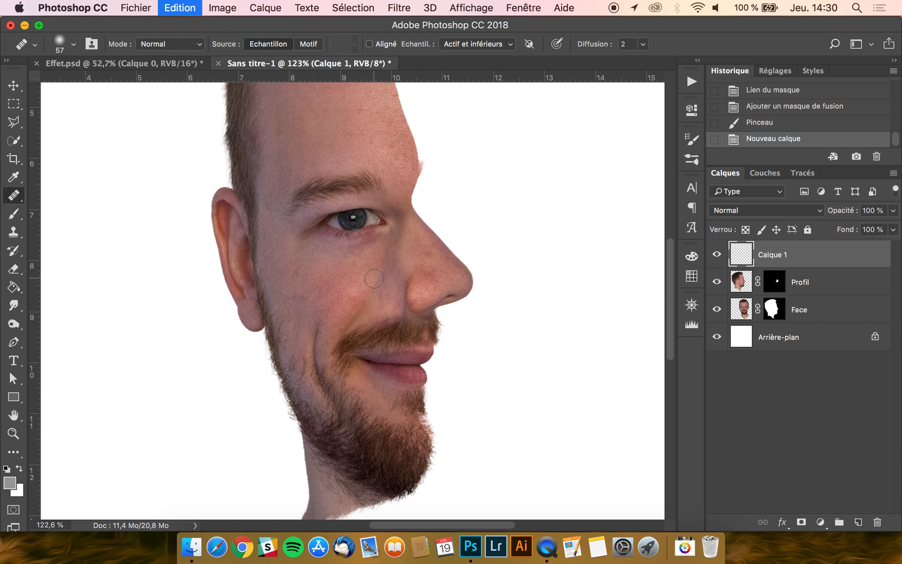
scroll(374, 278, up, 5)
mouse_move(381, 241)
mouse_down()
mouse_move(376, 277)
mouse_move(393, 236)
mouse_move(430, 258)
mouse_move(431, 235)
mouse_up()
key(super+z)
scroll(243, 403, down, 5)
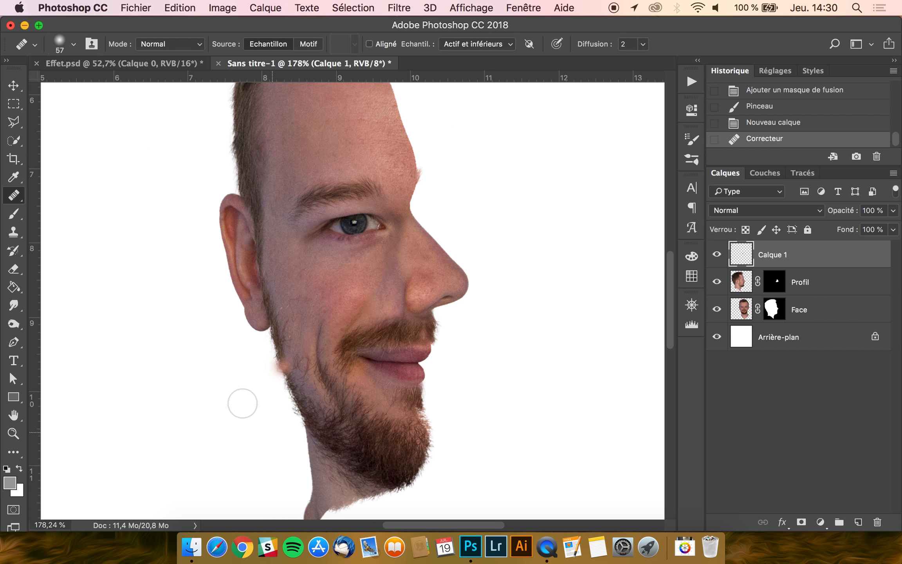
- Compare the portrait with and without the healing layer by toggling its visibility
click(717, 255)
click(718, 255)
click(717, 255)
click(717, 255)
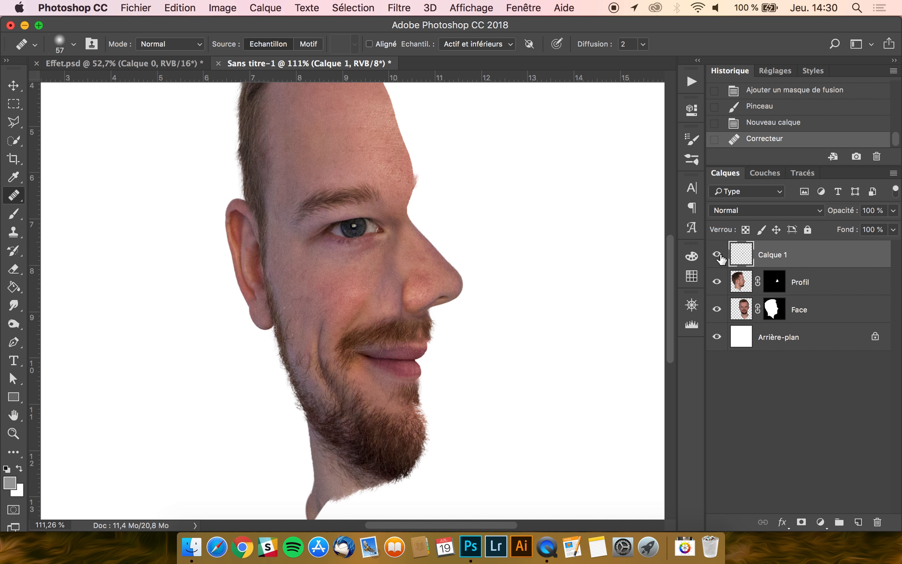
- Heal the cheek area beside the nose with the Healing Brush, sampling clean skin from the middle of the cheek
scroll(392, 254, up, 5)
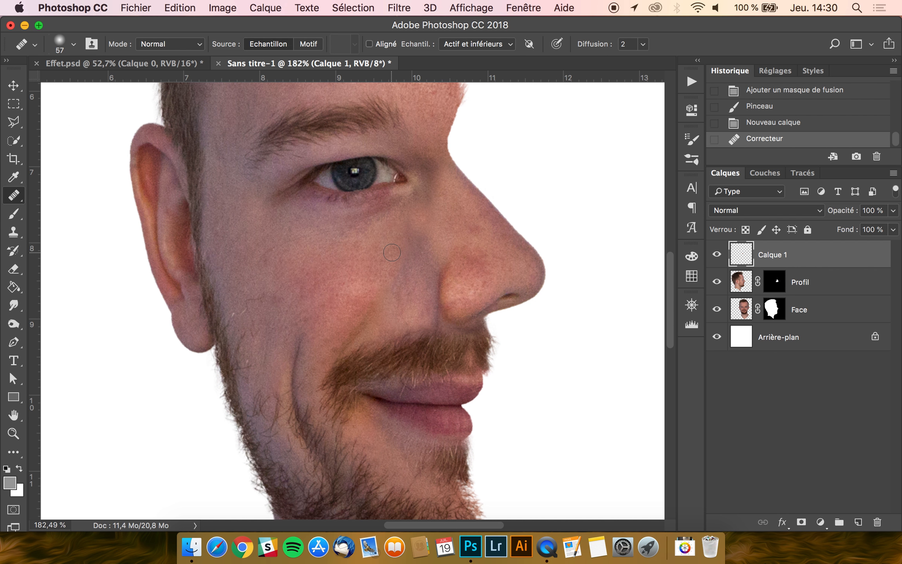
alt+click(352, 260)
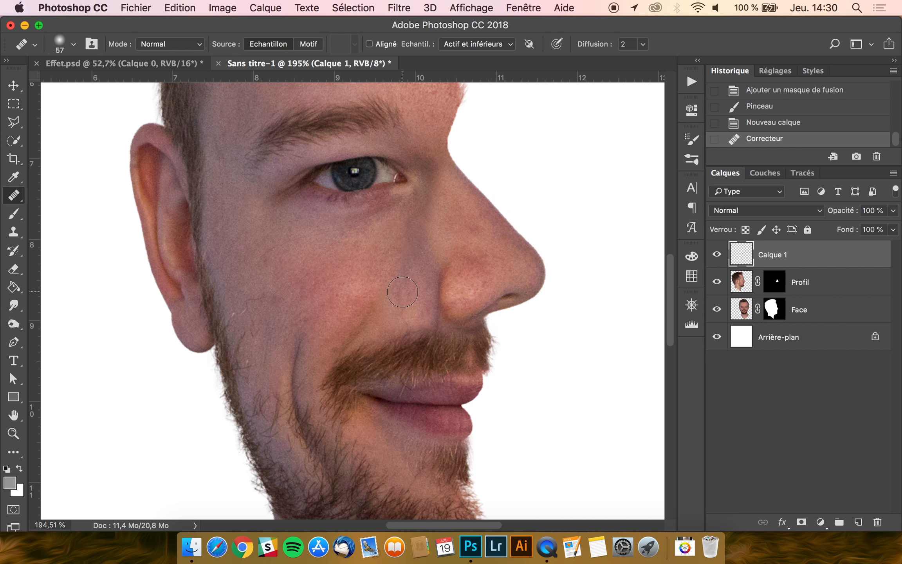
drag(402, 290, 398, 270)
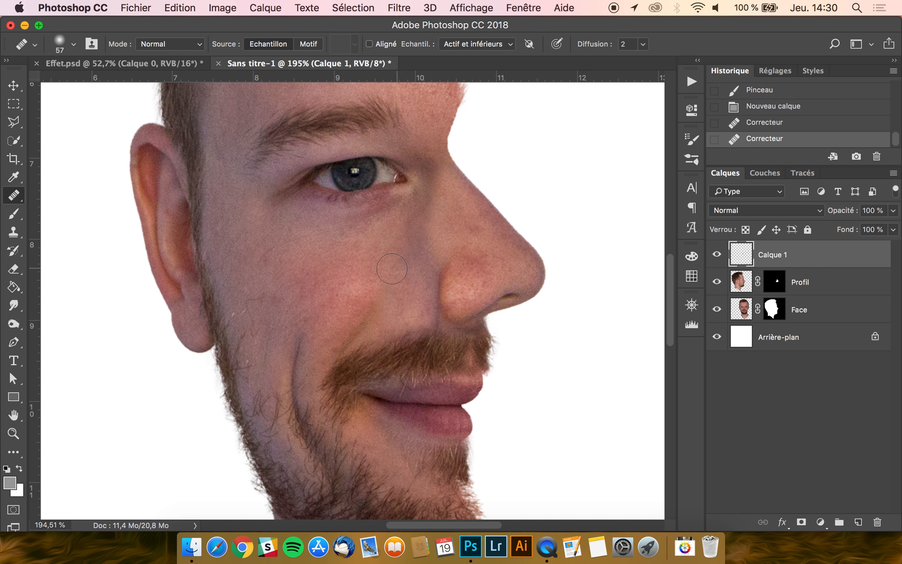
scroll(276, 268, down, 3)
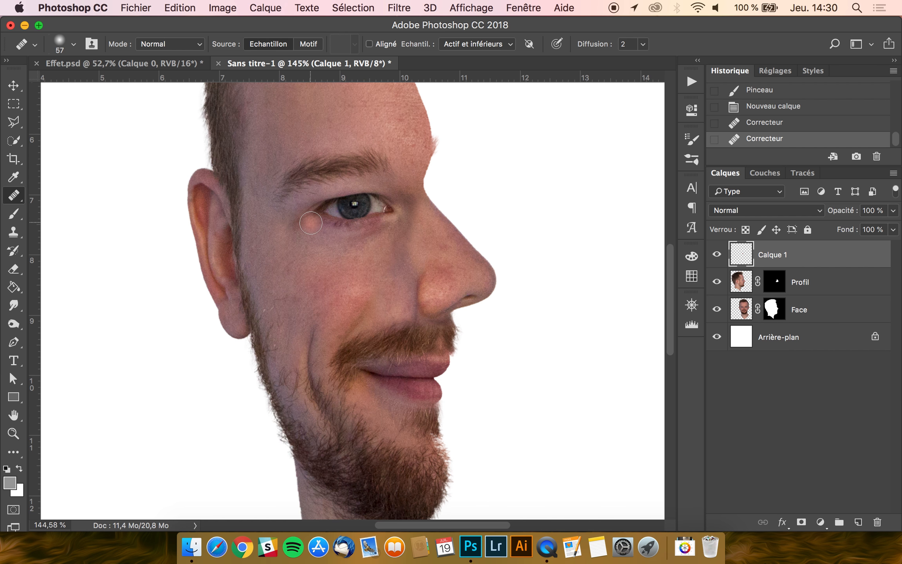
- Enlarge the Healing Brush to 89 px and heal the skin between the cheek and the nose again
scroll(310, 222, down, 4)
scroll(337, 228, down, 1)
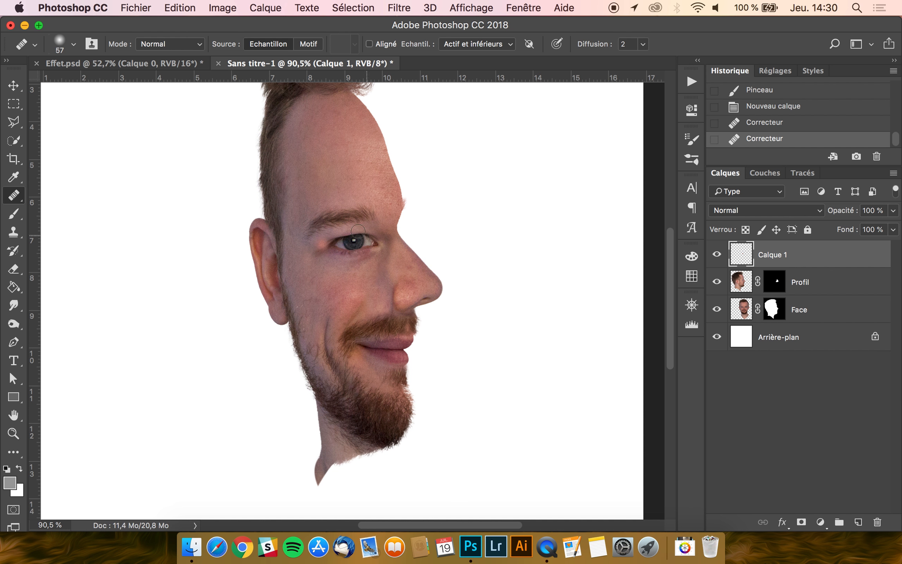
ctrl+alt+drag(352, 282, 360, 281)
click(371, 285)
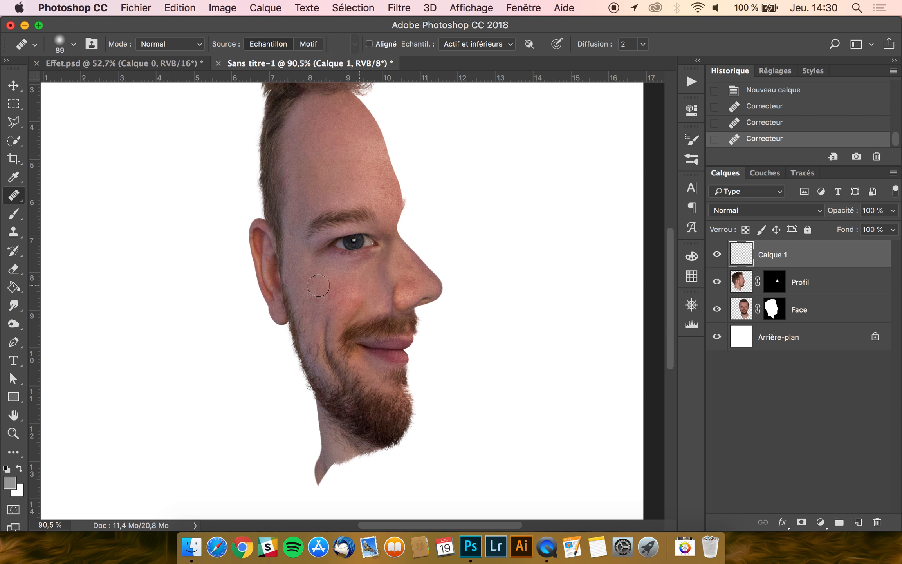
scroll(303, 239, down, 2)
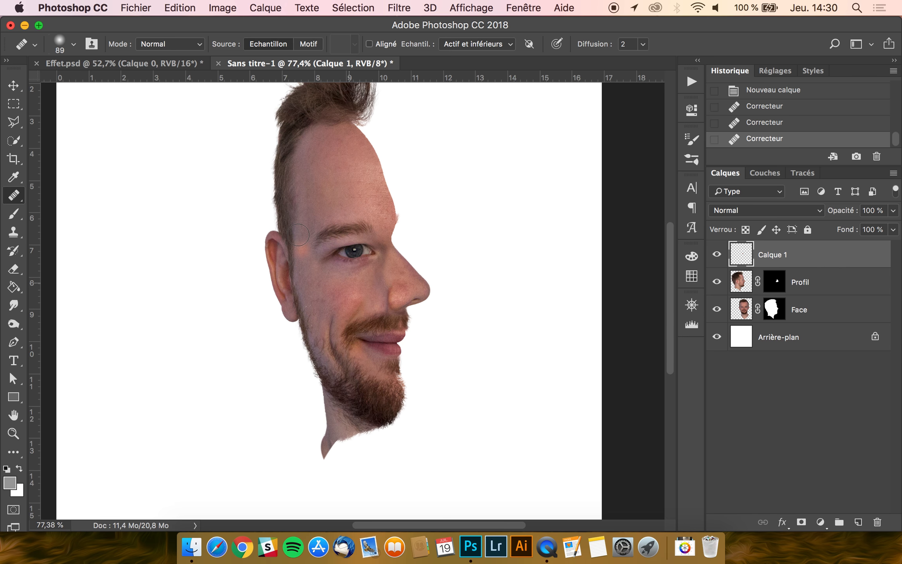
- Add a Noir et blanc adjustment layer above Calque 1 to turn the portrait monochrome
click(13, 85)
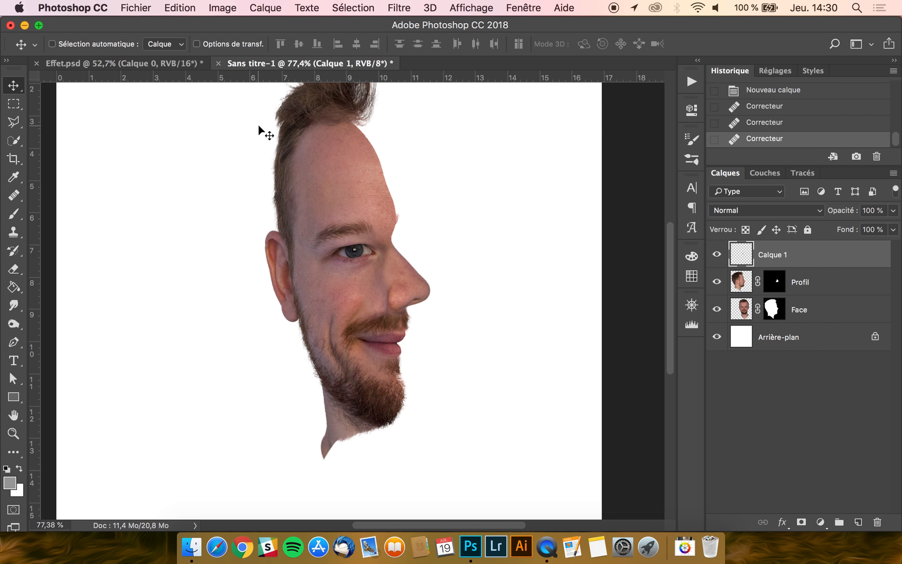
scroll(262, 130, down, 1)
scroll(262, 249, down, 1)
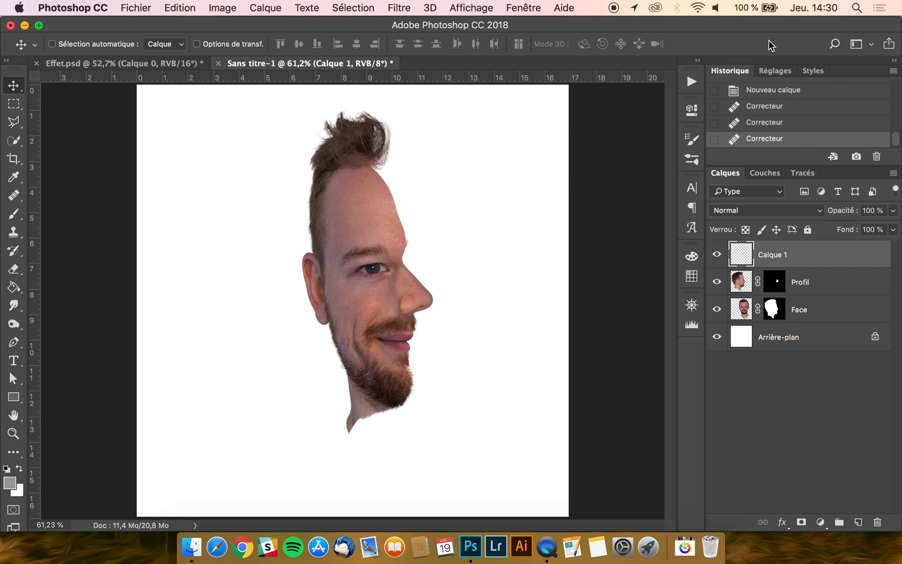
click(776, 70)
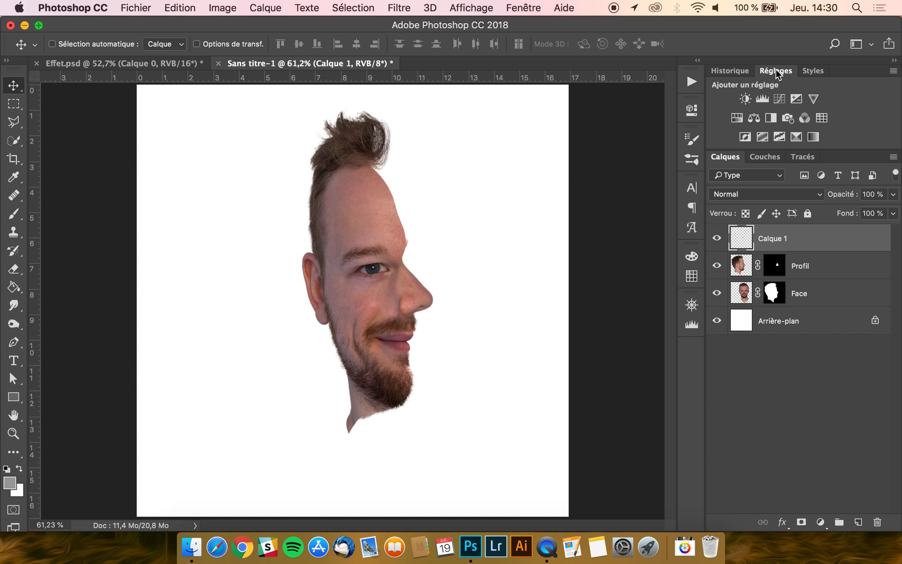
click(769, 117)
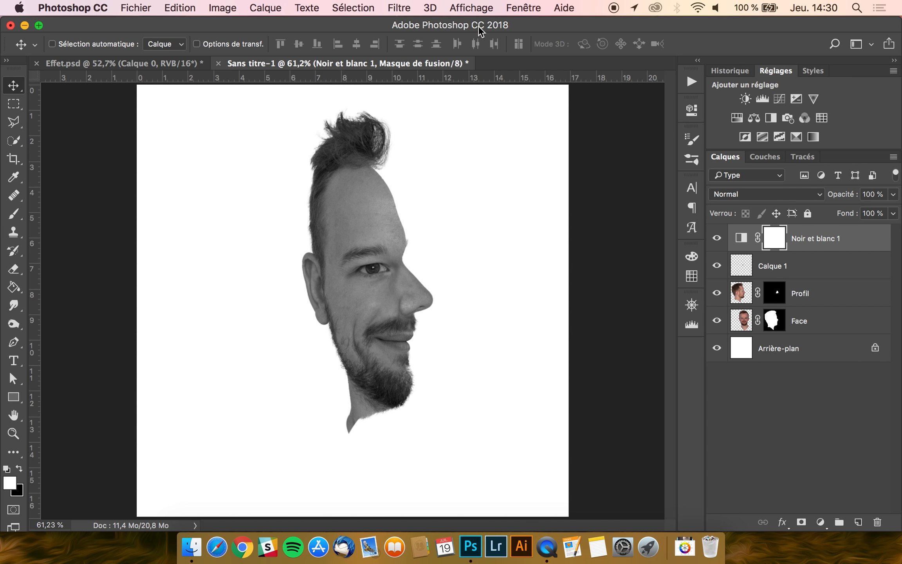
click(524, 8)
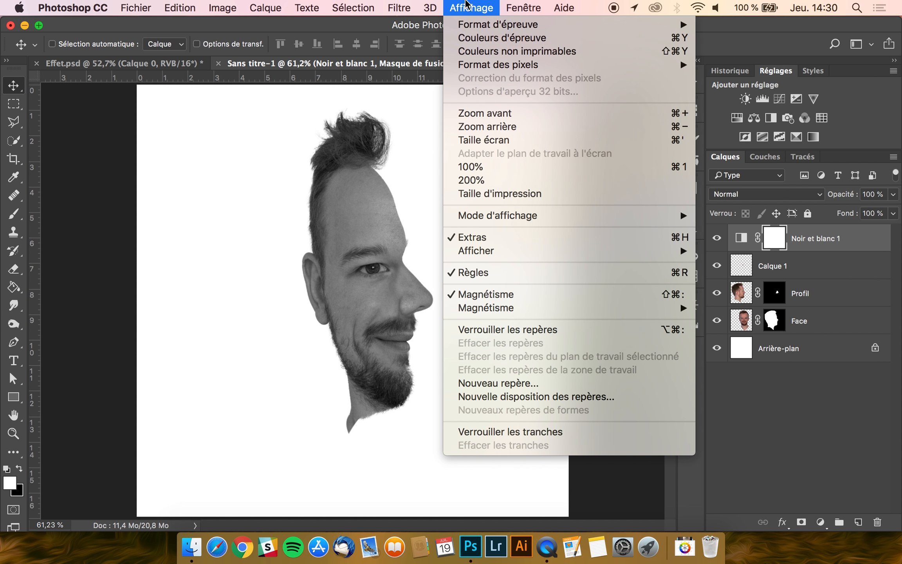
click(390, 220)
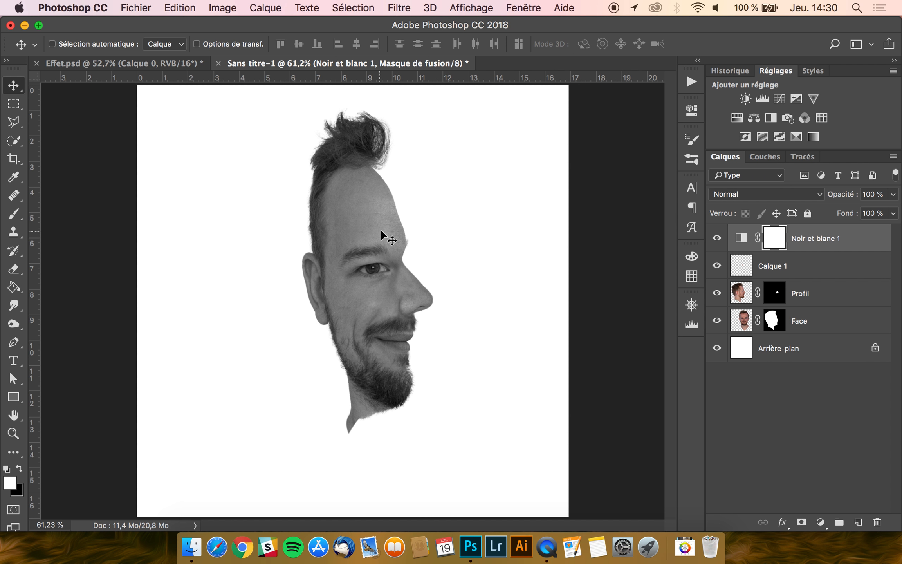
- Add a Luminosité/Contraste adjustment layer on top with Luminosité 16 and Contraste 31
key(super+minus)
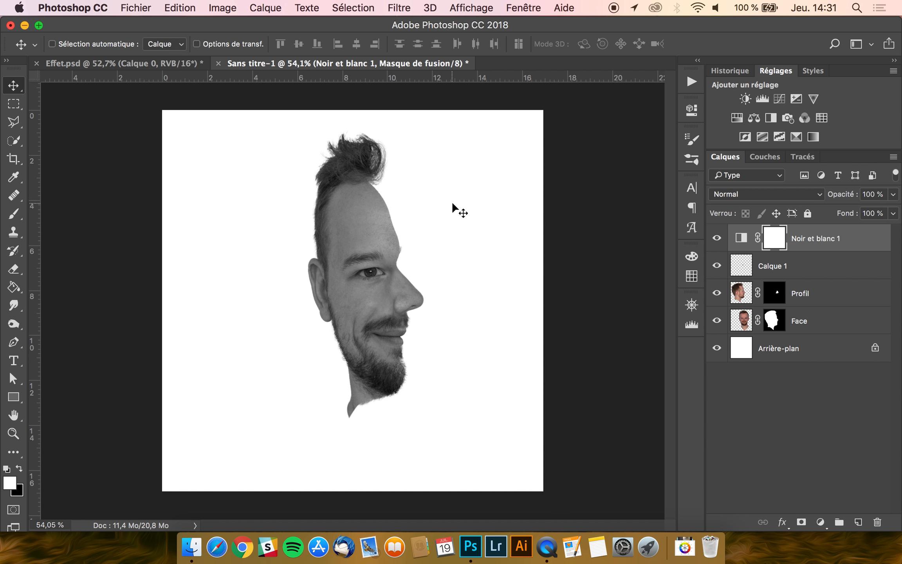
click(745, 98)
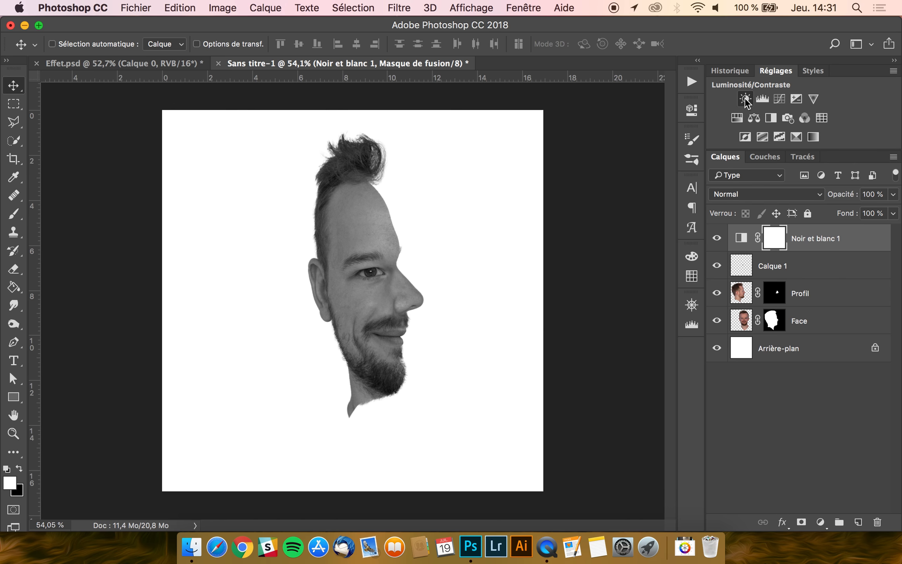
drag(564, 175, 590, 202)
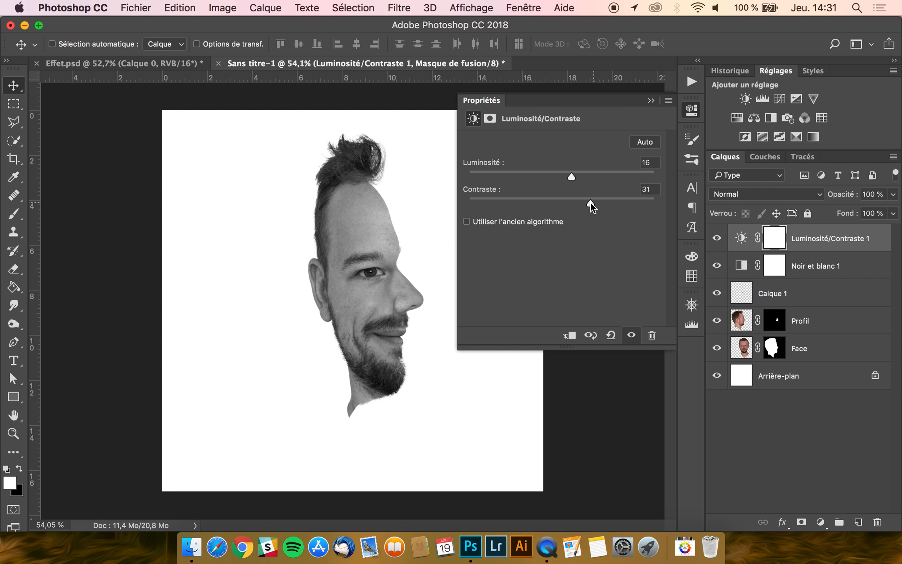
click(481, 103)
scroll(429, 276, down, 3)
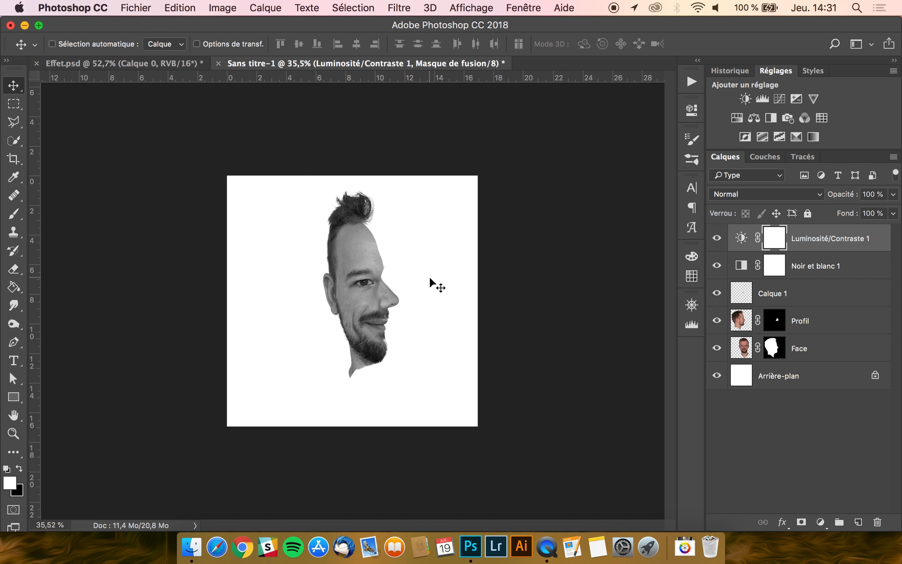
scroll(430, 278, up, 5)
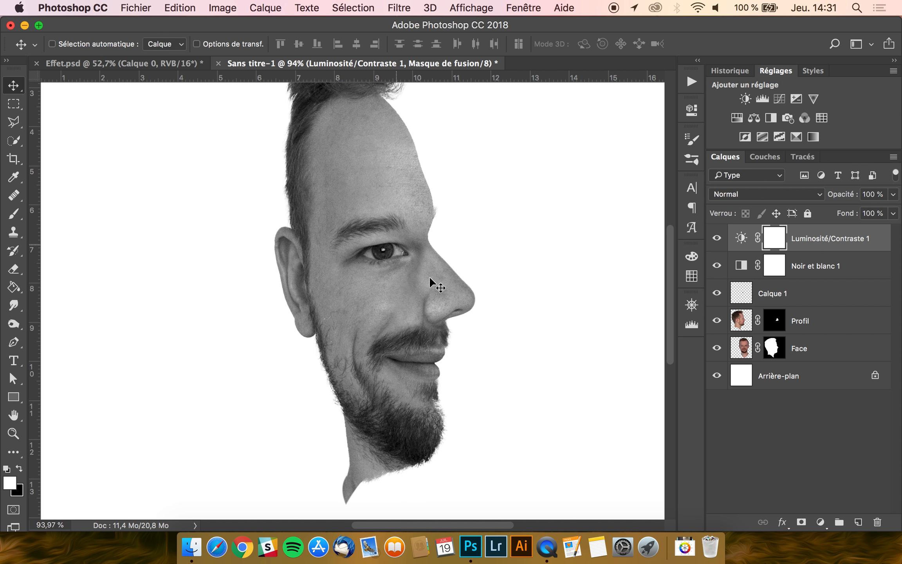
- Return to the Calque 1 retouching layer and heal the cheek beside the nose with sampled skin, using the Healing Brush
click(801, 299)
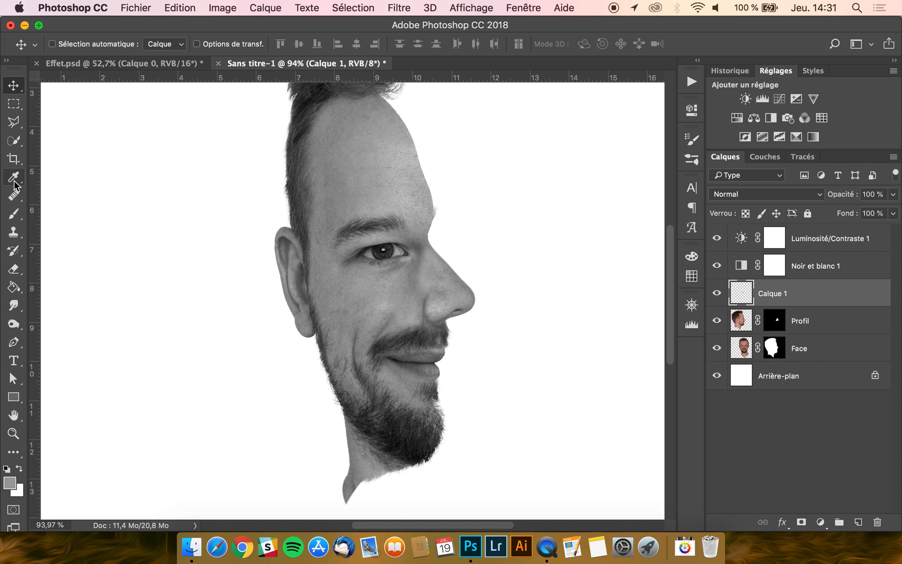
click(14, 195)
scroll(350, 304, up, 3)
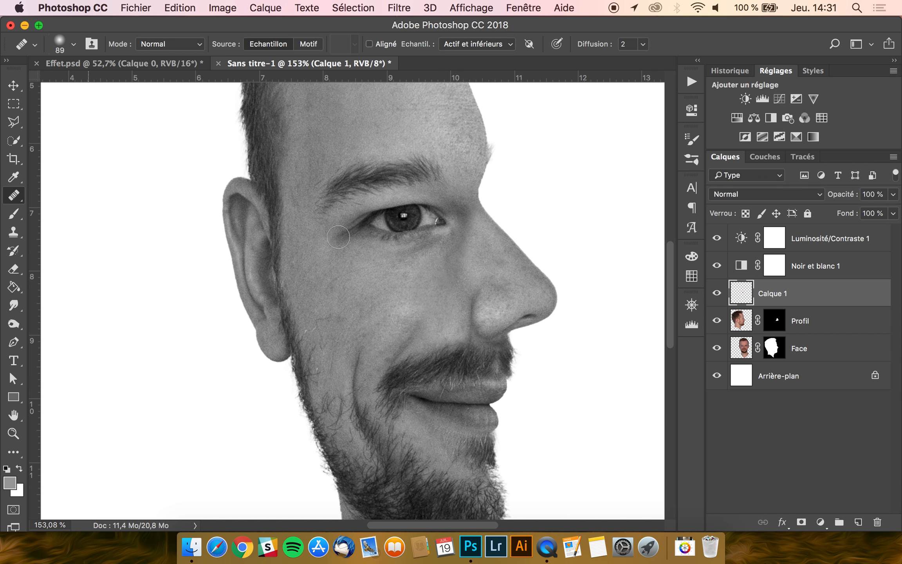
scroll(338, 236, up, 1)
alt+click(411, 278)
mouse_move(419, 276)
mouse_down()
mouse_move(450, 273)
mouse_move(456, 260)
mouse_move(442, 280)
mouse_up()
click(308, 332)
scroll(308, 332, down, 3)
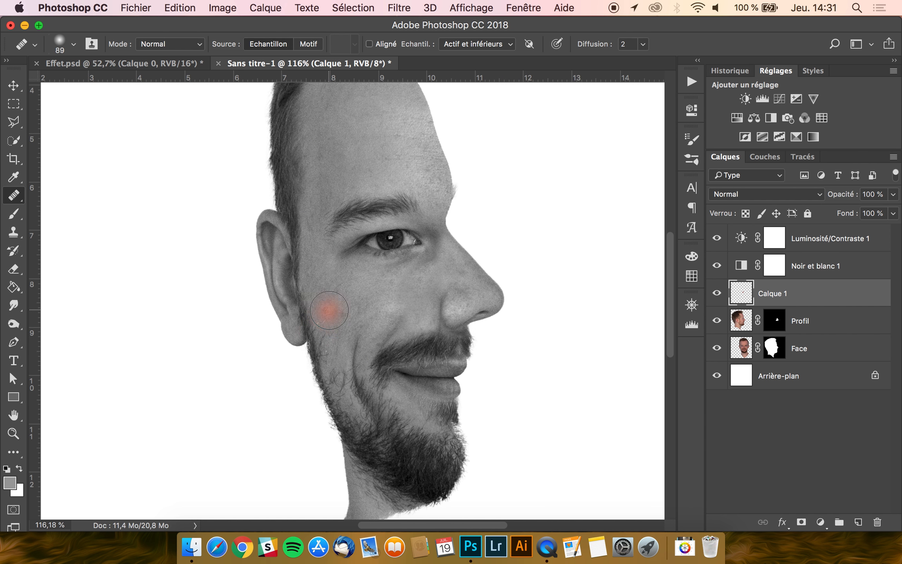
- Reduce the Healing Brush to 66 px and retouch the transition beside the nose with skin sampled from the nose
alt+click(465, 263)
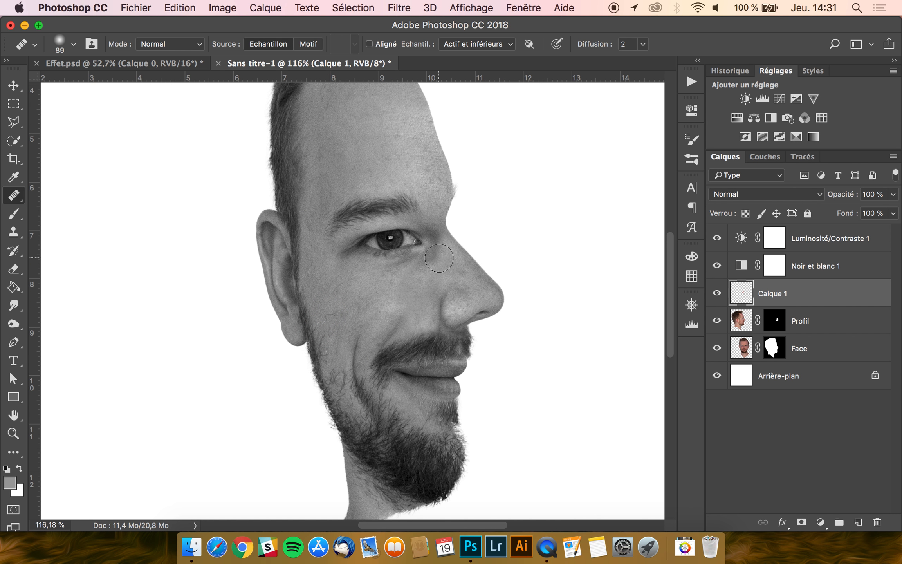
ctrl+alt+drag(444, 271, 433, 274)
click(429, 302)
click(439, 264)
ctrl+alt+drag(425, 274, 430, 229)
alt+click(439, 270)
click(284, 380)
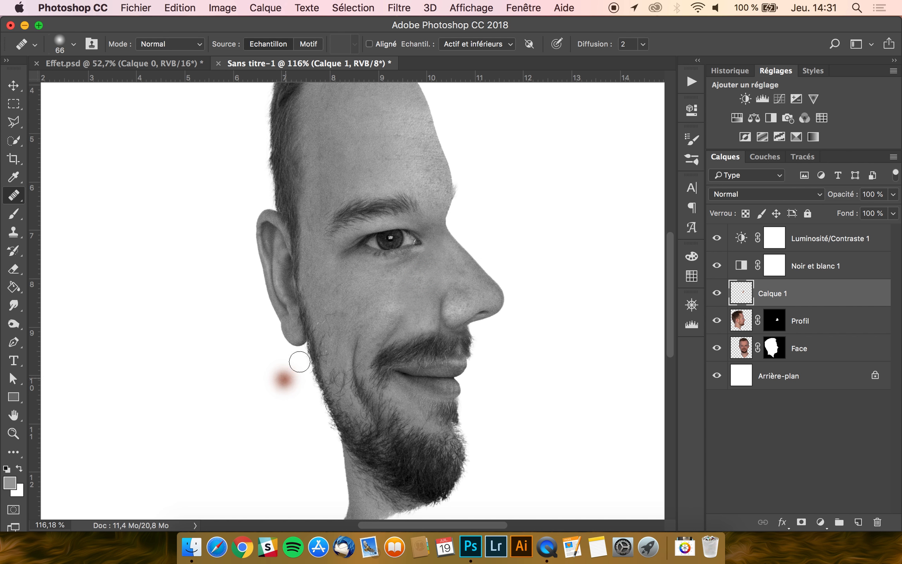
scroll(301, 361, down, 3)
click(266, 399)
scroll(262, 402, down, 3)
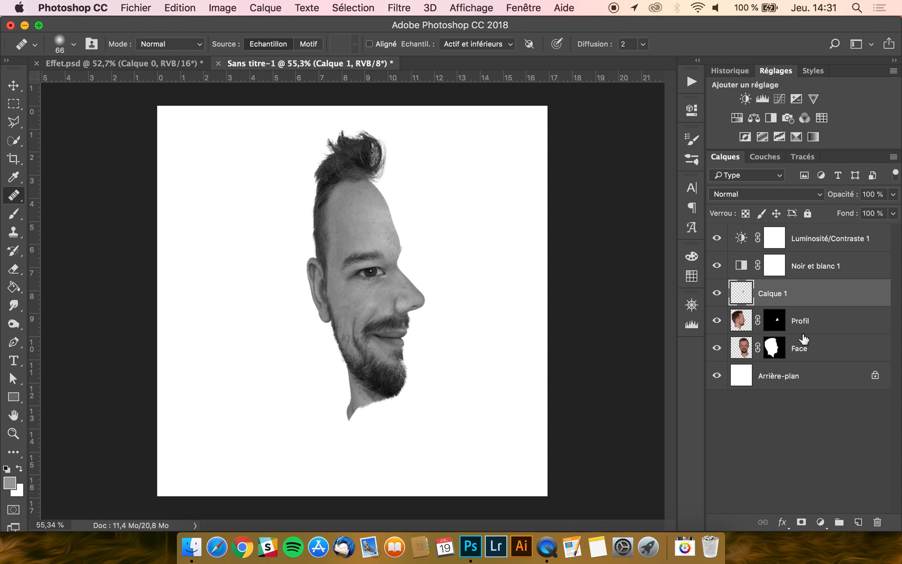
- Unlock the Arrière-plan layer and enable a gradient overlay (Incrustation en dégradé) in its layer style
click(875, 375)
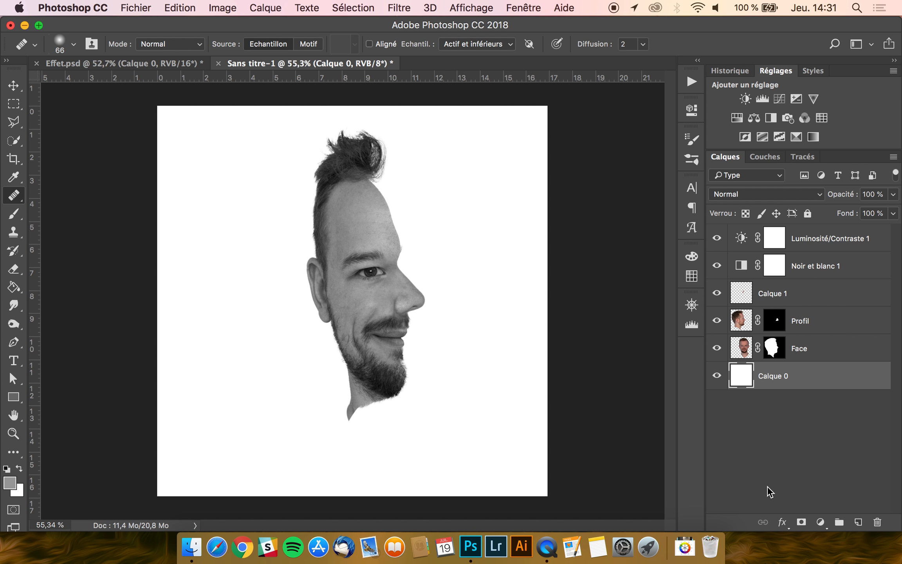
click(783, 523)
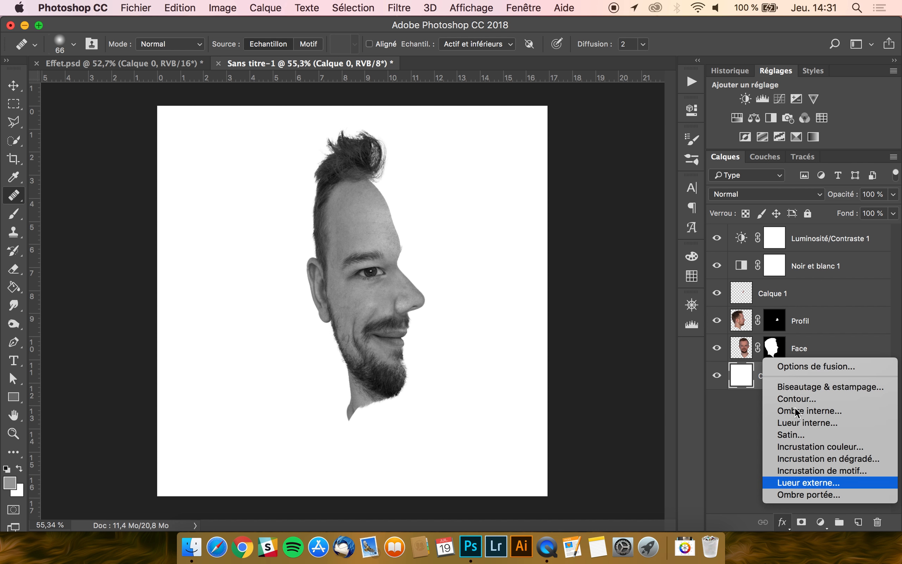
click(808, 369)
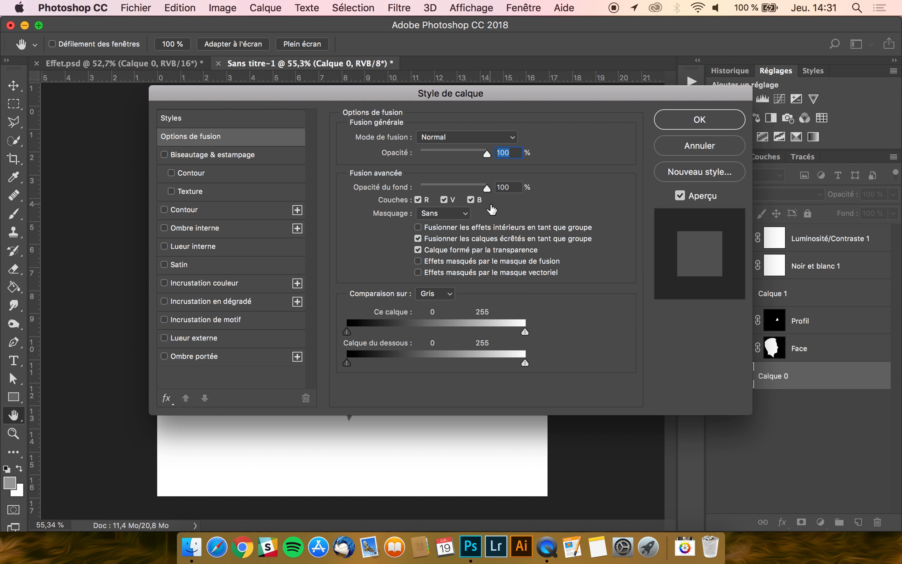
drag(300, 92, 461, 94)
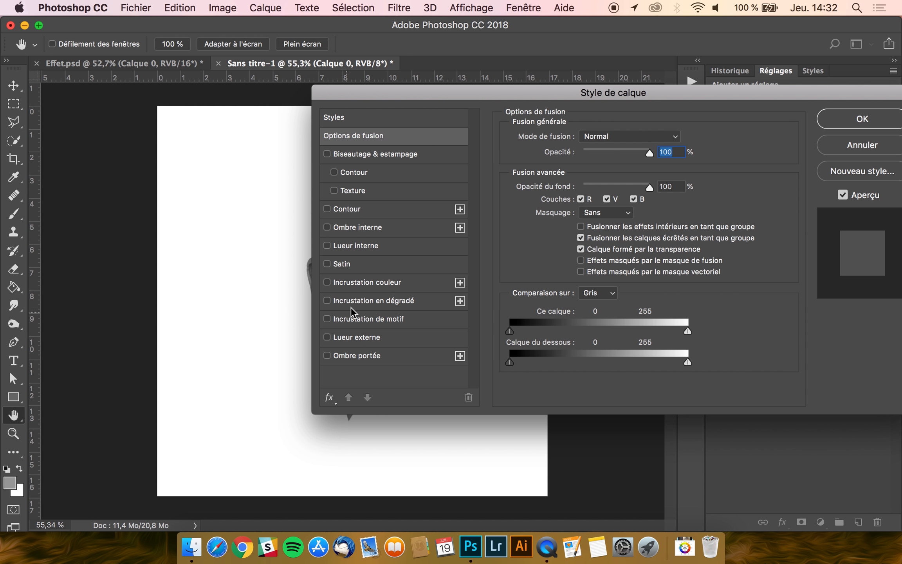
click(363, 302)
drag(364, 96, 551, 105)
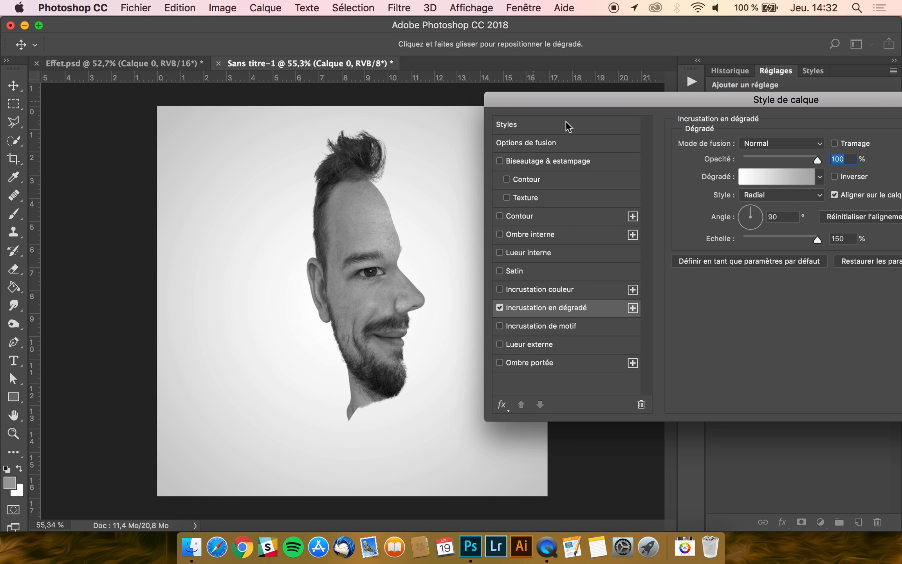
- Keep the overlay's Radial style and white-to-grey gradient after checking its end colour, and apply the layer style
click(770, 192)
click(770, 192)
click(791, 175)
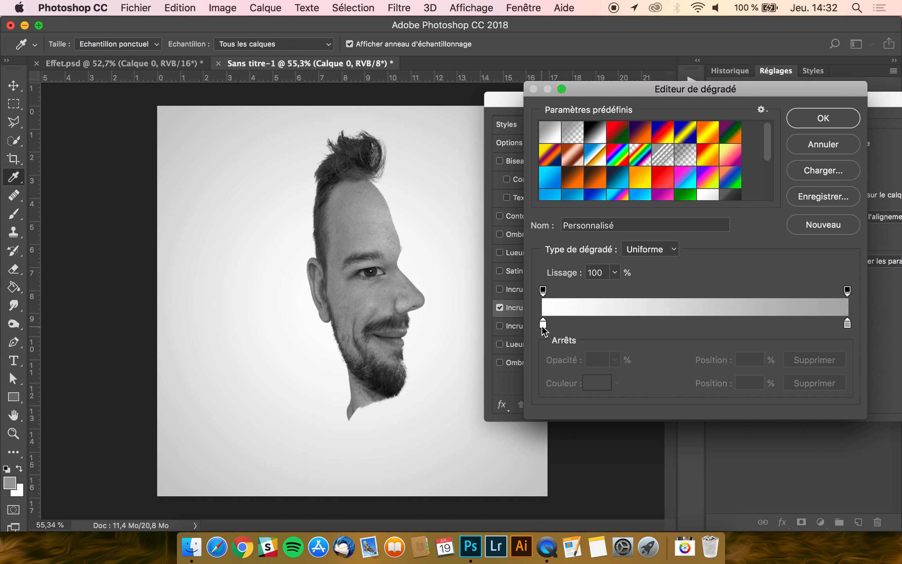
double_click(847, 323)
click(817, 213)
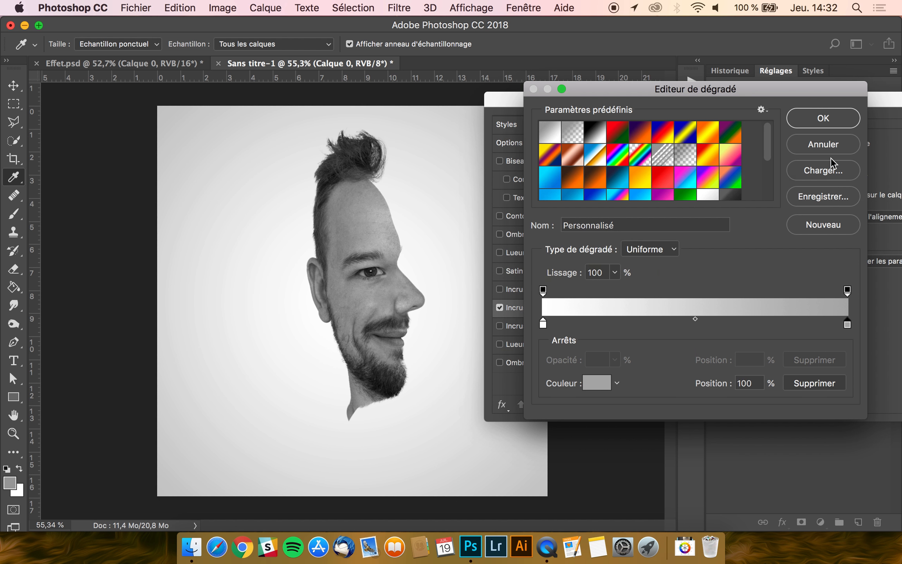
click(831, 118)
key(Return)
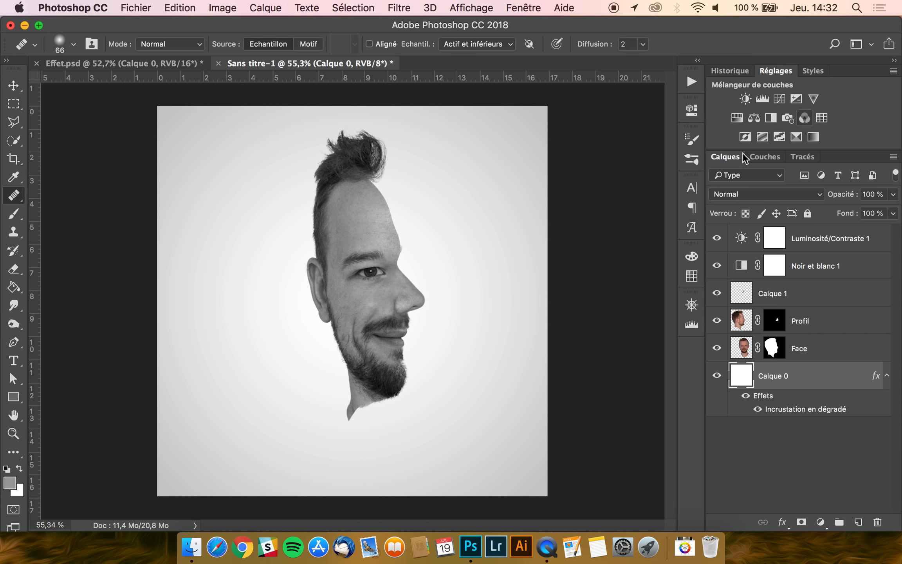
- Select the Calque 1, Profil and Face layers together and scale them up to about 111% with Free Transform
click(816, 349)
shift+click(806, 301)
scroll(517, 307, down, 2)
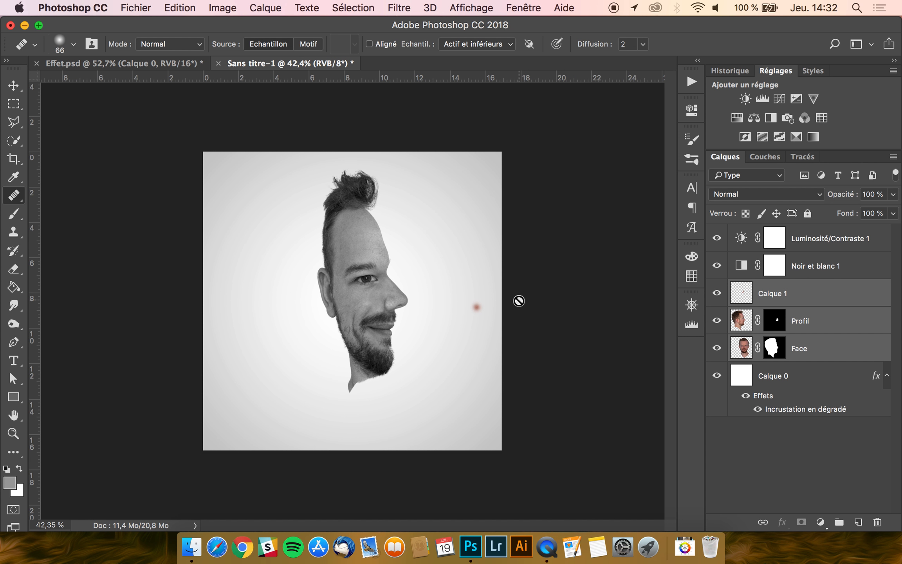
click(813, 303)
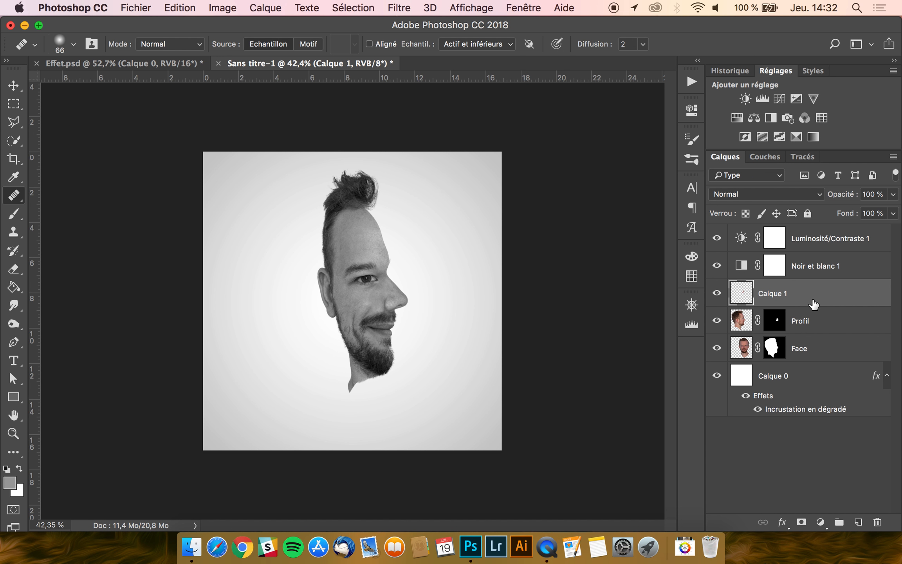
shift+click(818, 348)
key(super+t)
drag(208, 448, 180, 481)
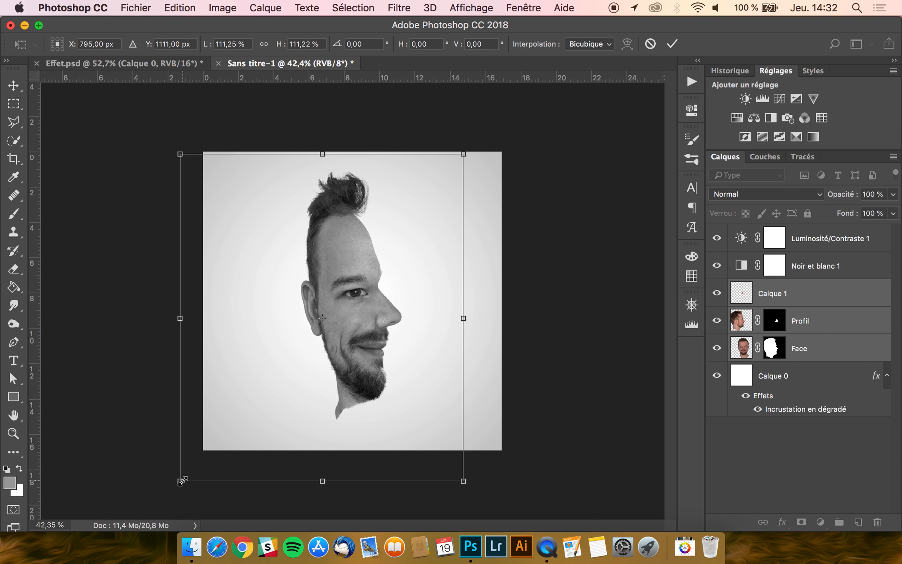
key(Return)
- Move the enlarged portrait slightly with the Move tool to center it on the gradient background
key(j)
click(17, 90)
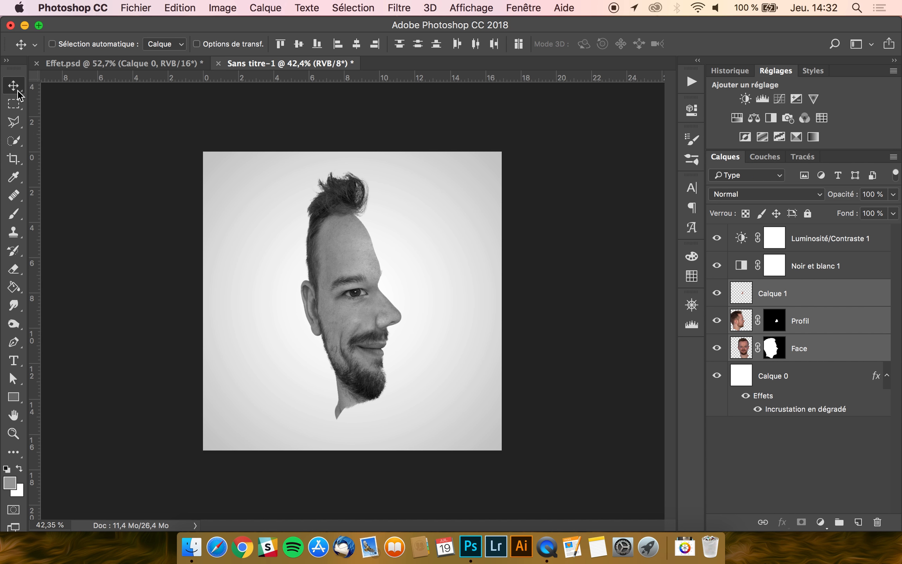
drag(359, 259, 367, 261)
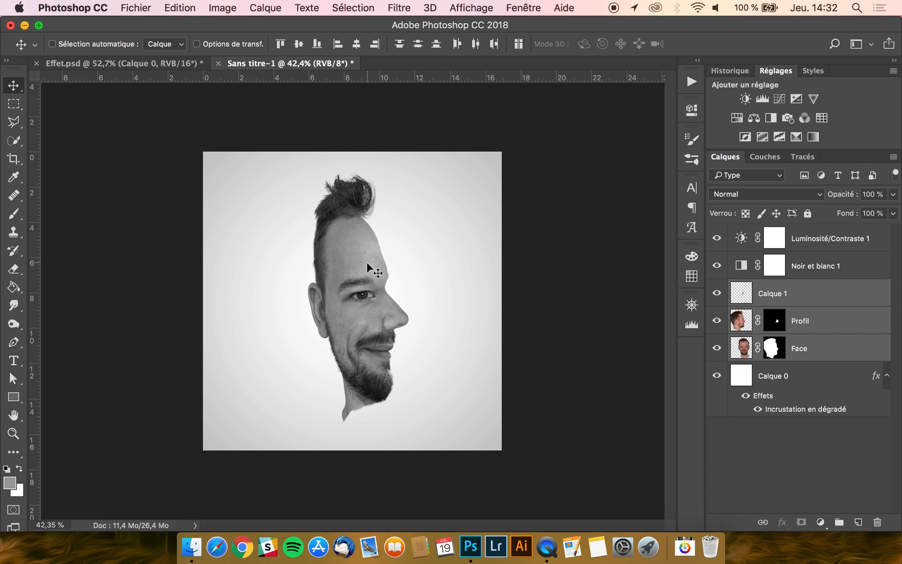
scroll(140, 326, down, 1)
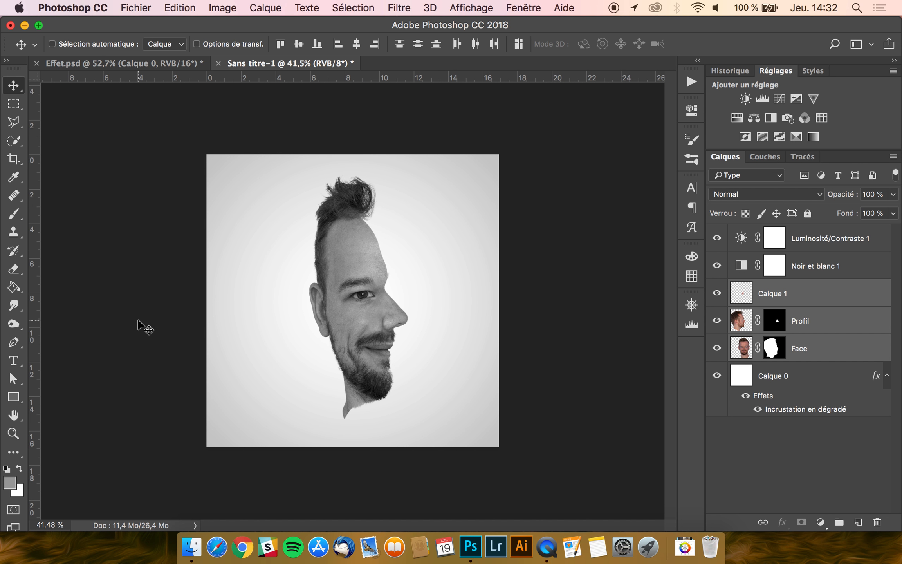